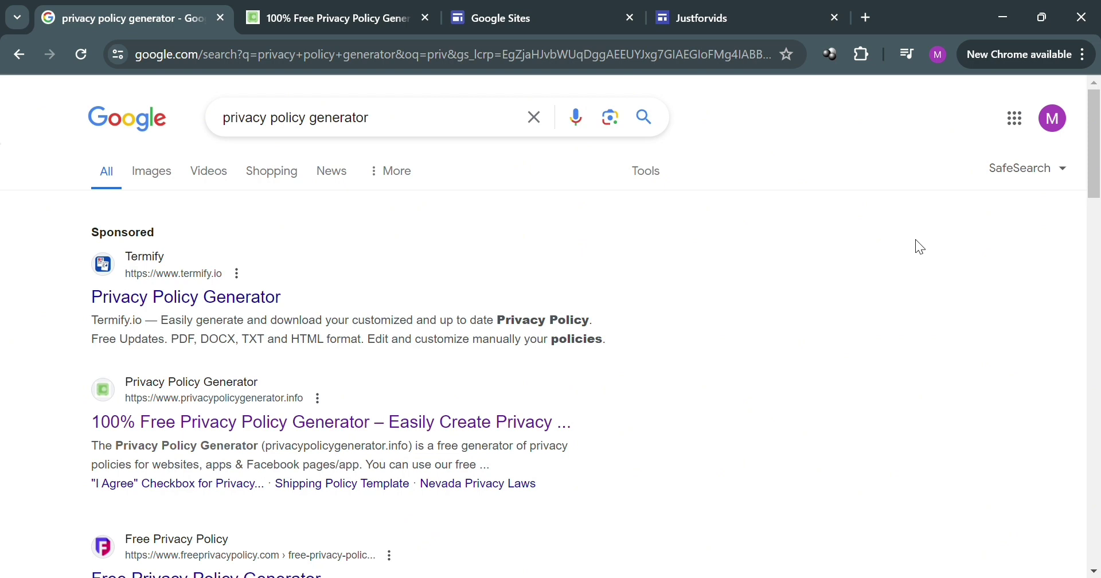
Look over the search results page and dismiss the query suggestions
{"action": "scroll", "coordinate": [334, 286], "scroll_direction": "down", "scroll_amount": 1}
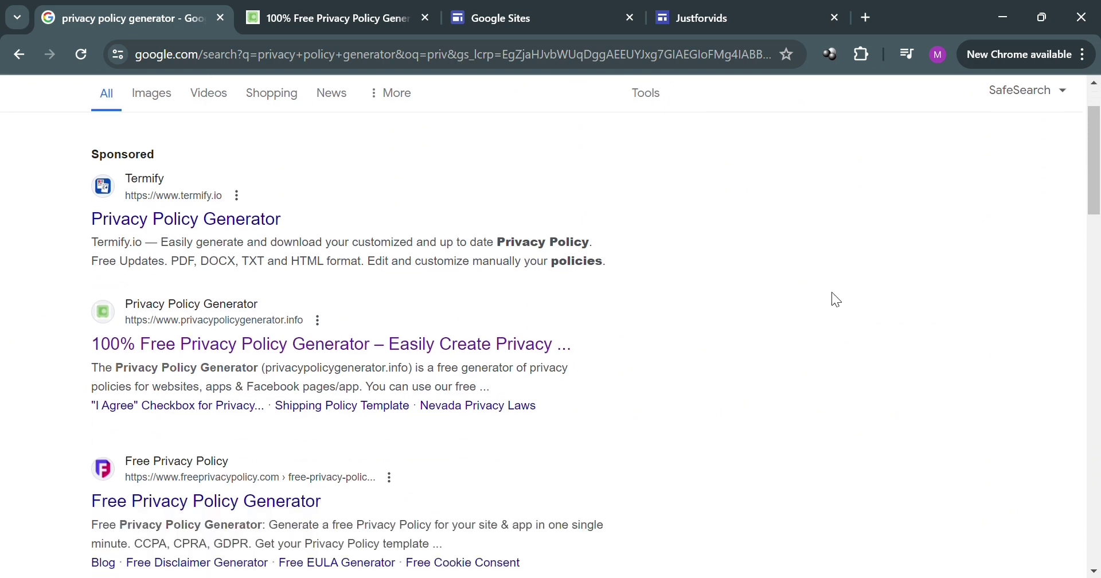
{"action": "scroll", "coordinate": [831, 293], "scroll_direction": "up", "scroll_amount": 1}
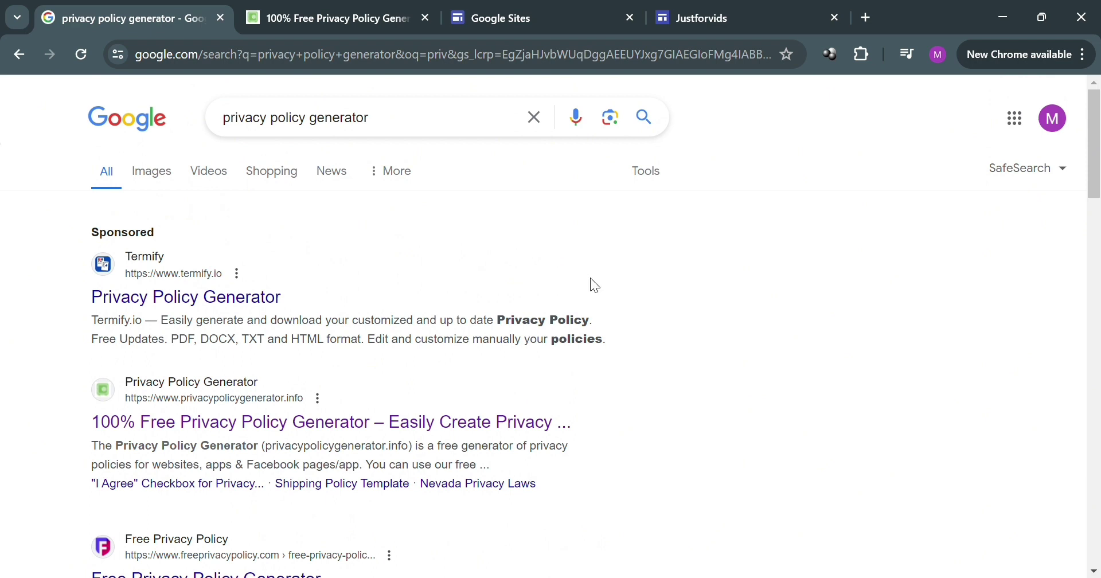
{"action": "left_click", "coordinate": [436, 123]}
{"action": "left_click", "coordinate": [745, 152]}
{"action": "scroll", "coordinate": [411, 204], "scroll_direction": "down", "scroll_amount": 2}
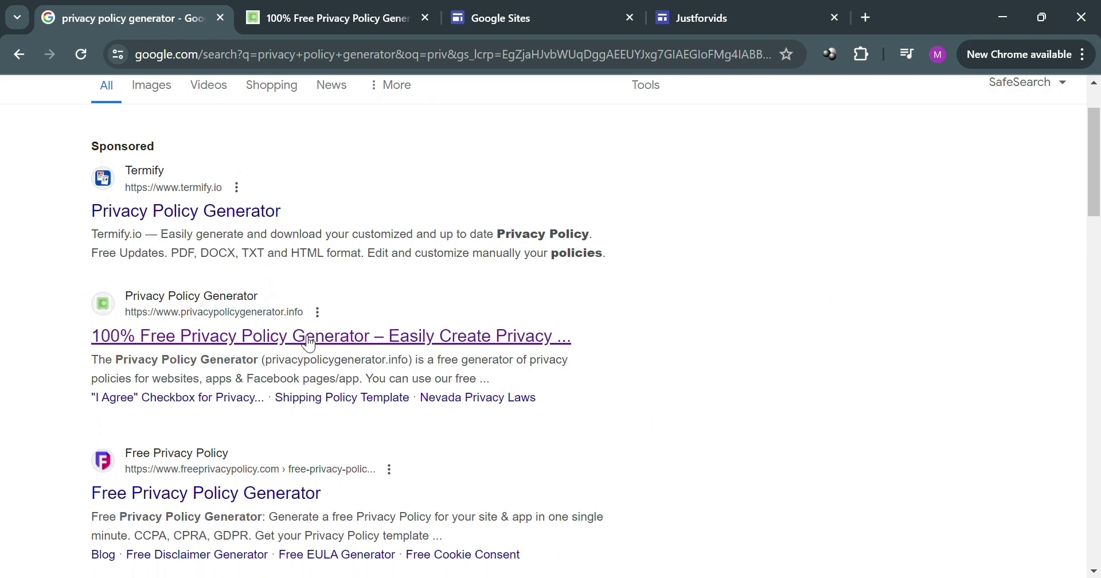
On privacypolicygenerator.info, choose a Website policy and continue to TermsFeed's generator
{"action": "left_click", "coordinate": [347, 8]}
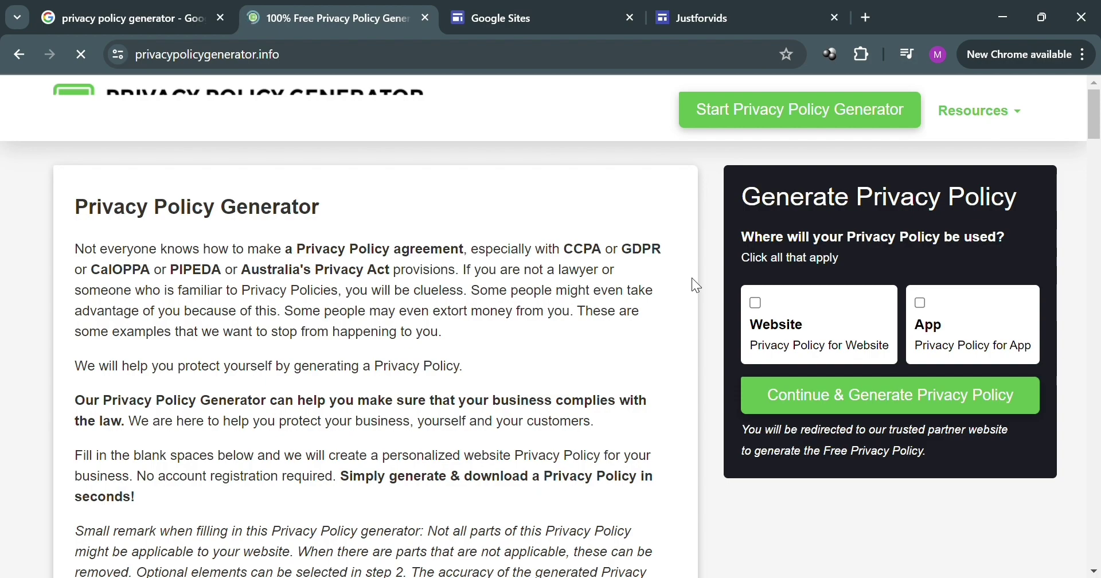
{"action": "scroll", "coordinate": [573, 164], "scroll_direction": "down", "scroll_amount": 3}
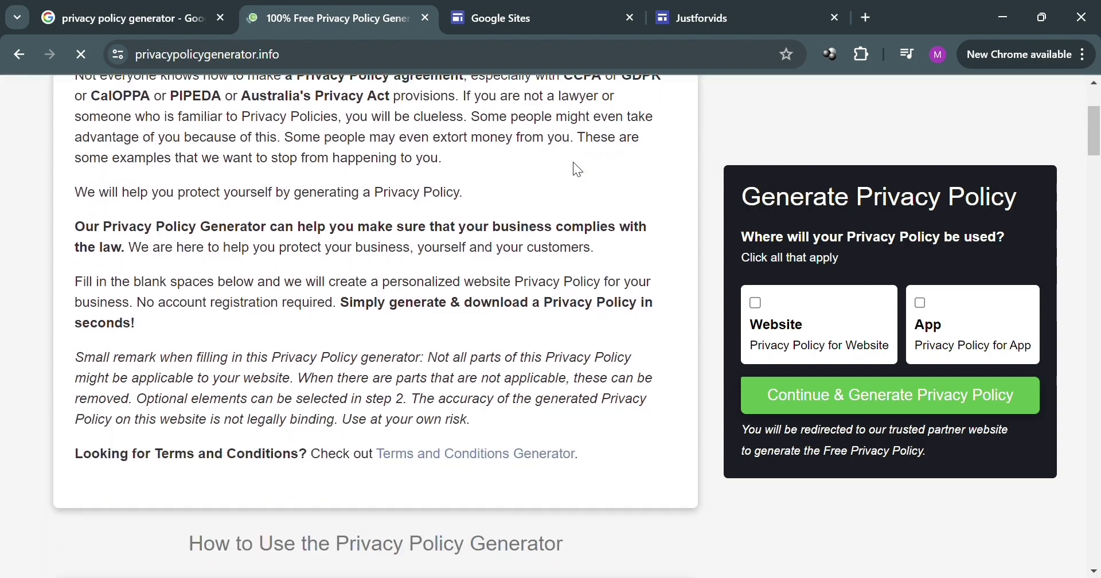
{"action": "scroll", "coordinate": [573, 165], "scroll_direction": "down", "scroll_amount": 6}
{"action": "scroll", "coordinate": [513, 184], "scroll_direction": "down", "scroll_amount": 10}
{"action": "scroll", "coordinate": [508, 191], "scroll_direction": "down", "scroll_amount": 10}
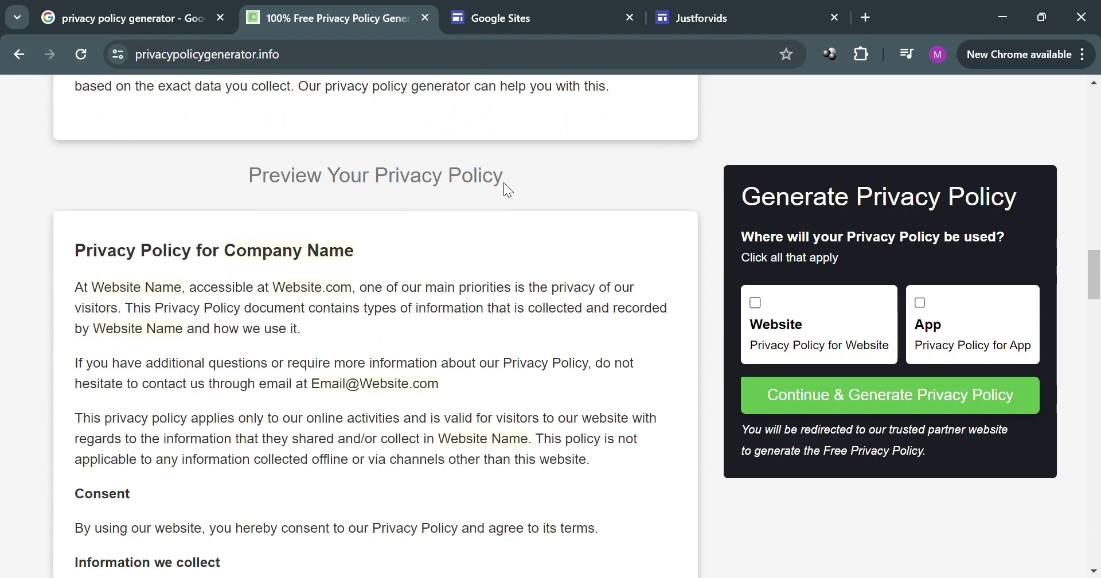
{"action": "scroll", "coordinate": [420, 277], "scroll_direction": "down", "scroll_amount": 8}
{"action": "scroll", "coordinate": [442, 269], "scroll_direction": "up", "scroll_amount": 20}
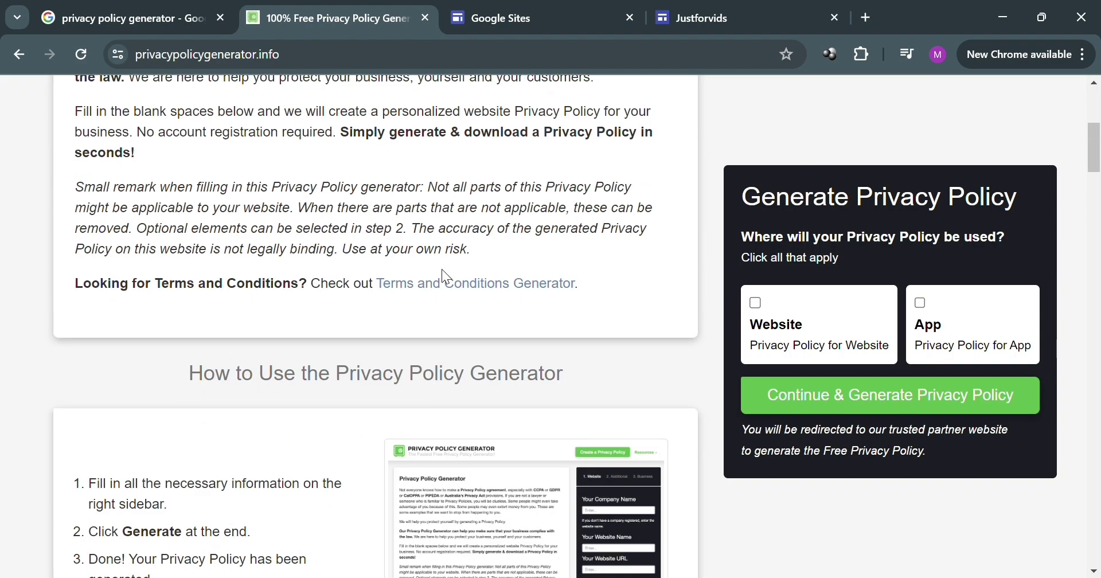
{"action": "scroll", "coordinate": [448, 278], "scroll_direction": "up", "scroll_amount": 5}
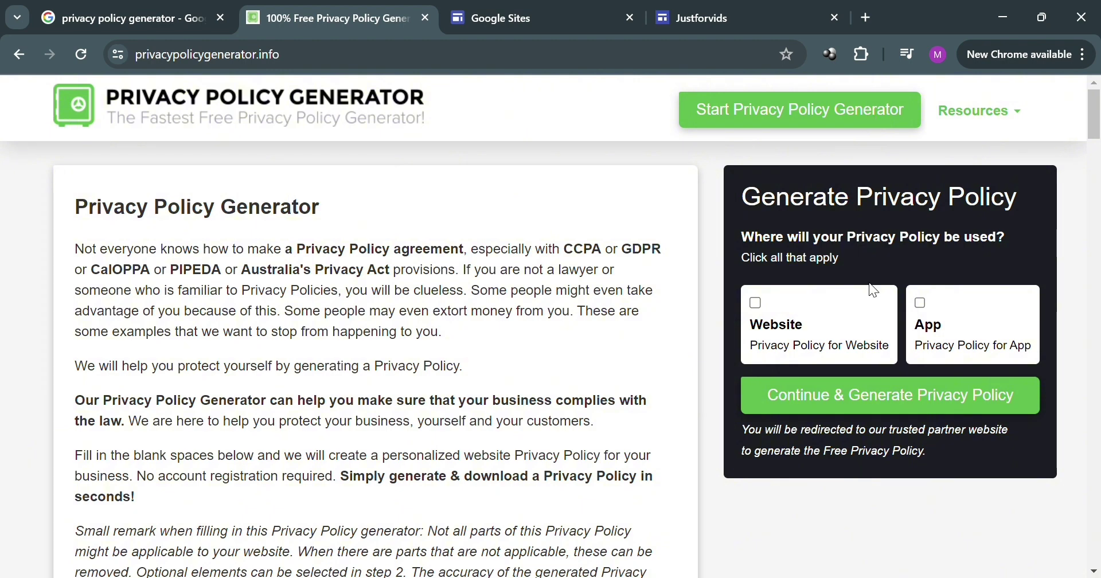
{"action": "left_click", "coordinate": [756, 304]}
{"action": "left_click", "coordinate": [862, 409]}
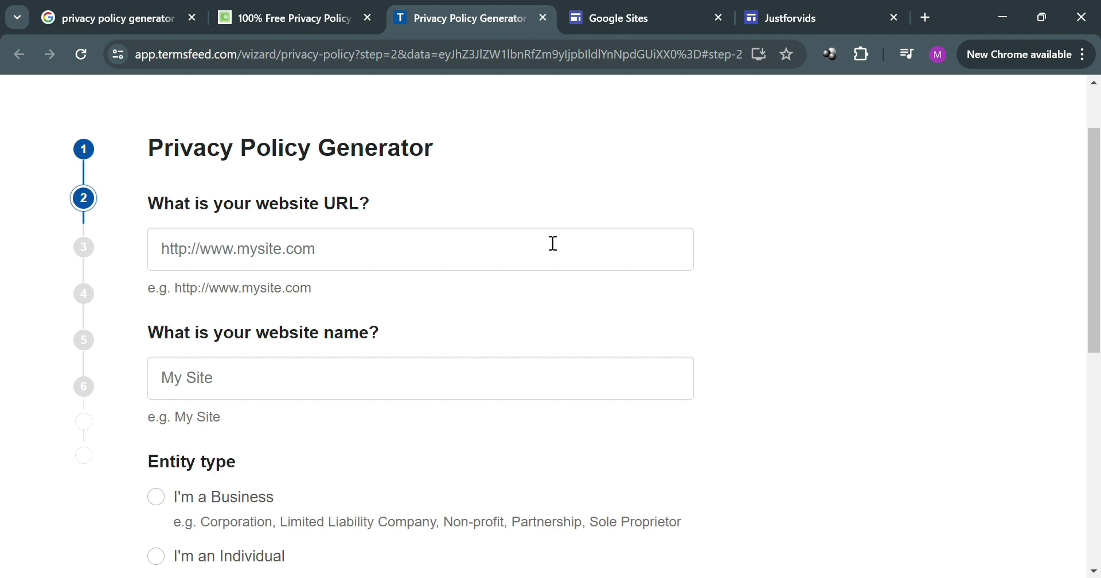
Browse the full set of site templates on the Google Sites home
{"action": "left_click", "coordinate": [590, 12]}
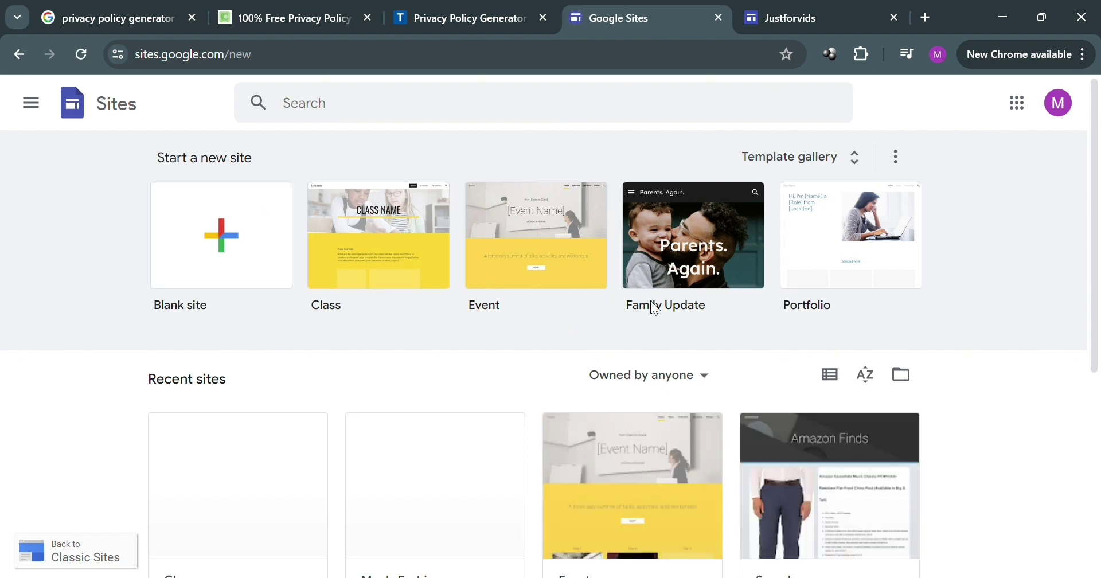
{"action": "scroll", "coordinate": [338, 287], "scroll_direction": "down", "scroll_amount": 2}
{"action": "scroll", "coordinate": [402, 276], "scroll_direction": "up", "scroll_amount": 2}
{"action": "left_click", "coordinate": [829, 163]}
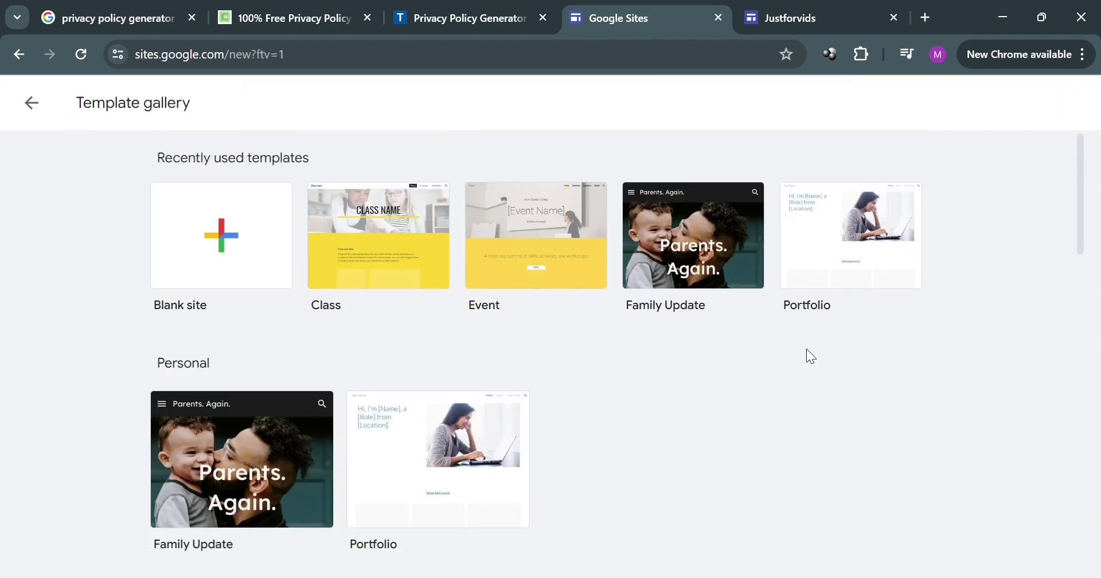
{"action": "scroll", "coordinate": [659, 385], "scroll_direction": "down", "scroll_amount": 3}
{"action": "scroll", "coordinate": [533, 396], "scroll_direction": "down", "scroll_amount": 10}
{"action": "scroll", "coordinate": [516, 381], "scroll_direction": "up", "scroll_amount": 3}
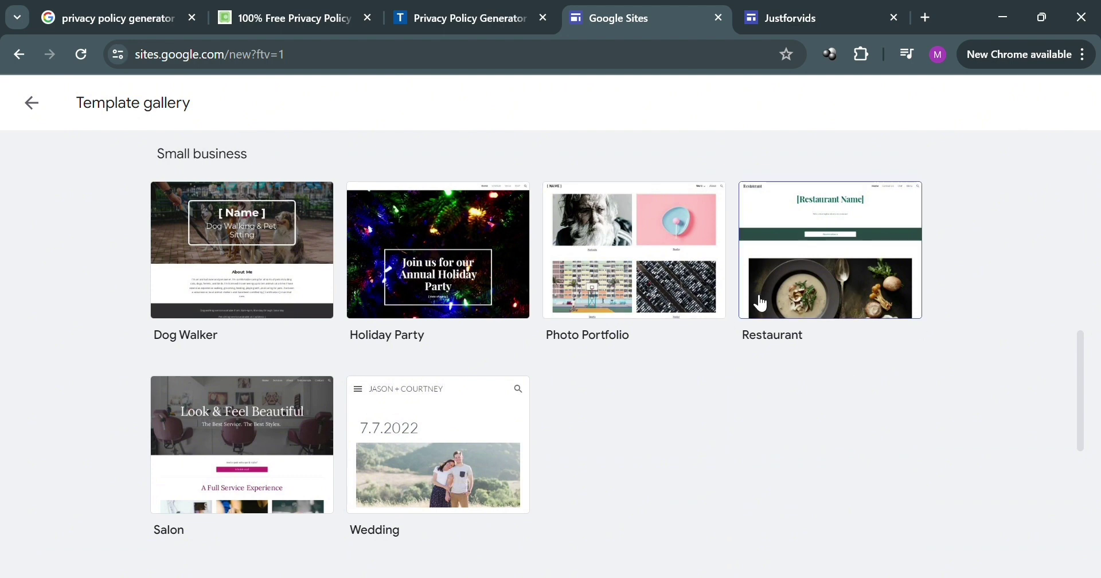
Review the ORGANIC LEARNING title and Class overview text in the Justforvids editor
{"action": "left_click", "coordinate": [816, 7]}
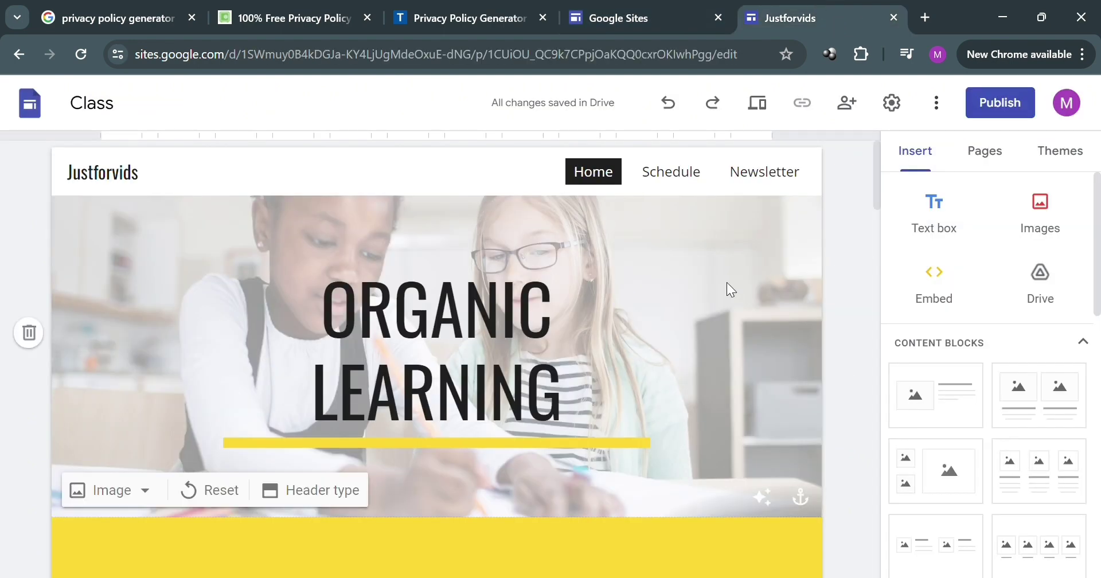
{"action": "left_click", "coordinate": [518, 409]}
{"action": "triple_click", "coordinate": [518, 409]}
{"action": "left_click", "coordinate": [762, 343]}
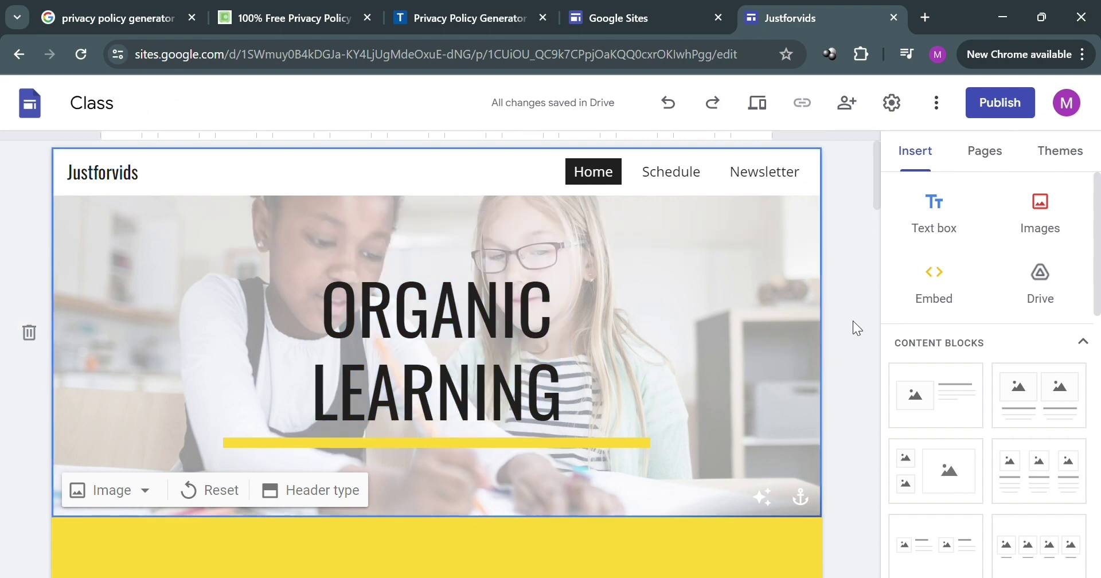
{"action": "scroll", "coordinate": [383, 242], "scroll_direction": "down", "scroll_amount": 6}
{"action": "left_click", "coordinate": [418, 258]}
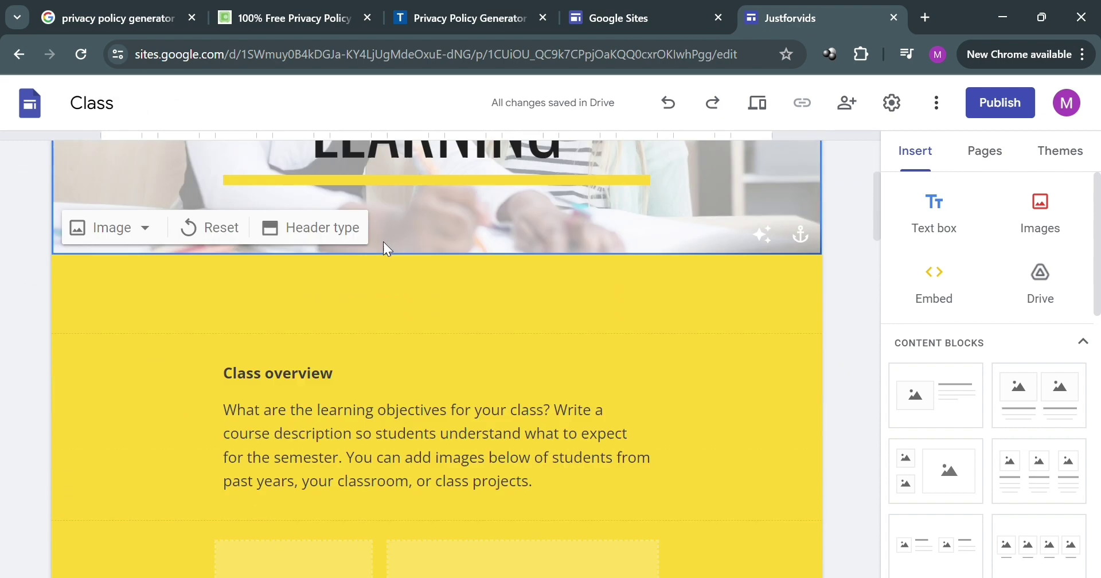
{"action": "scroll", "coordinate": [418, 258], "scroll_direction": "up", "scroll_amount": 6}
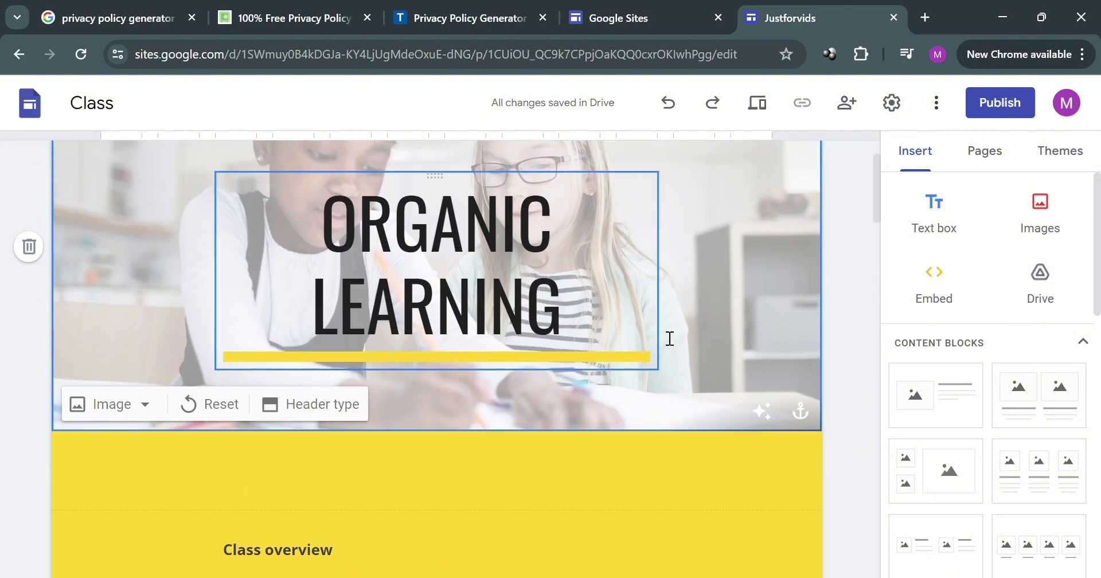
{"action": "scroll", "coordinate": [714, 327], "scroll_direction": "up", "scroll_amount": 2}
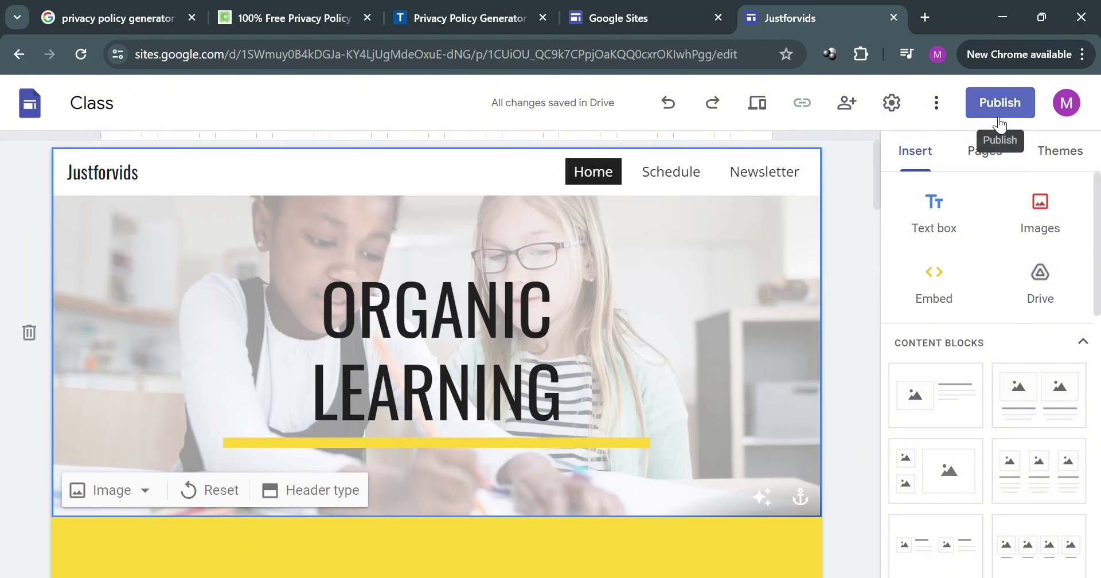
Publish Justforvids at sites.google.com/view/justforvids and copy its published link
{"action": "left_click", "coordinate": [997, 120]}
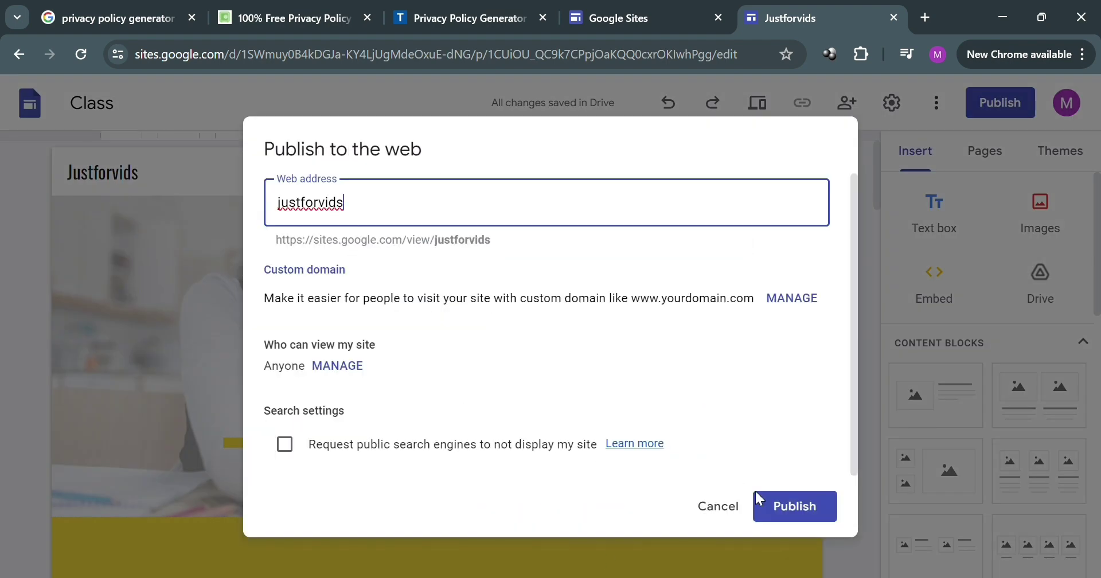
{"action": "left_click", "coordinate": [801, 507]}
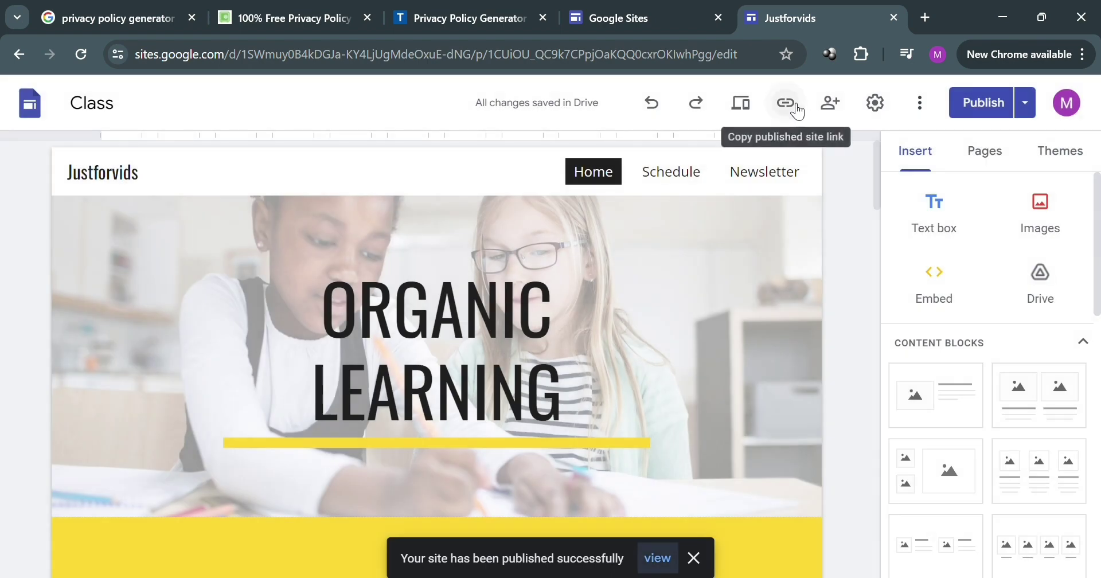
{"action": "left_click", "coordinate": [793, 104]}
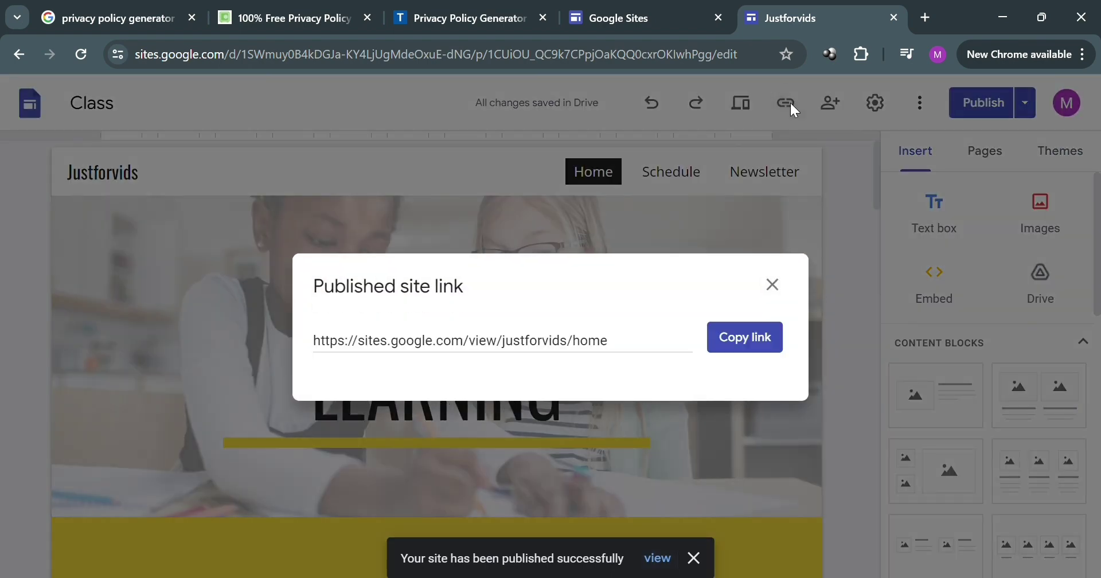
{"action": "left_click", "coordinate": [745, 352]}
{"action": "left_click", "coordinate": [535, 8]}
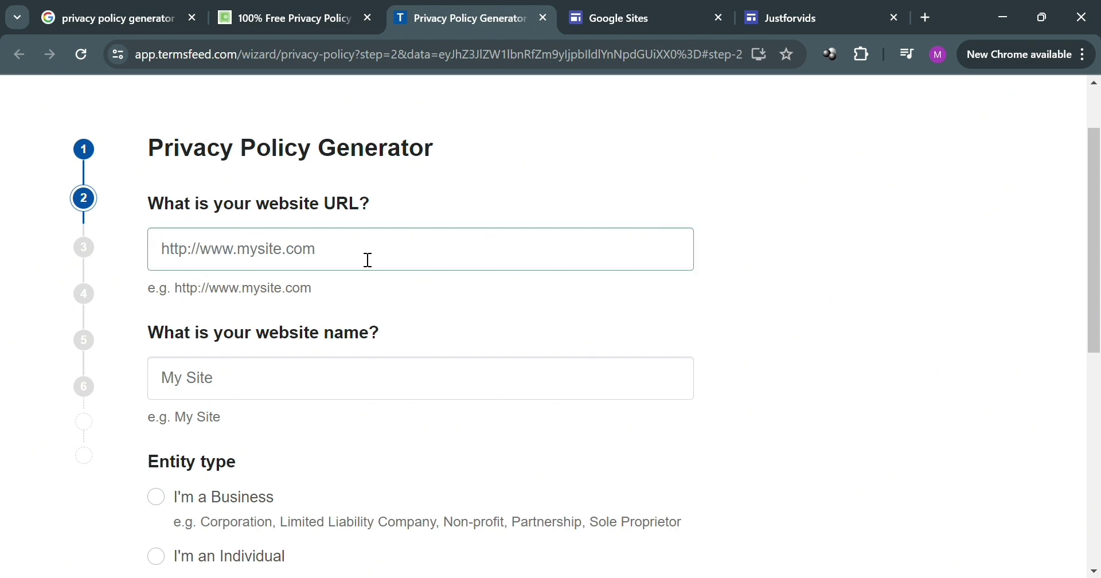
Enter the published site URL, the name Justforvids, and the Individual entity type
{"action": "key", "text": "ctrl+v"}
{"action": "left_click", "coordinate": [315, 380]}
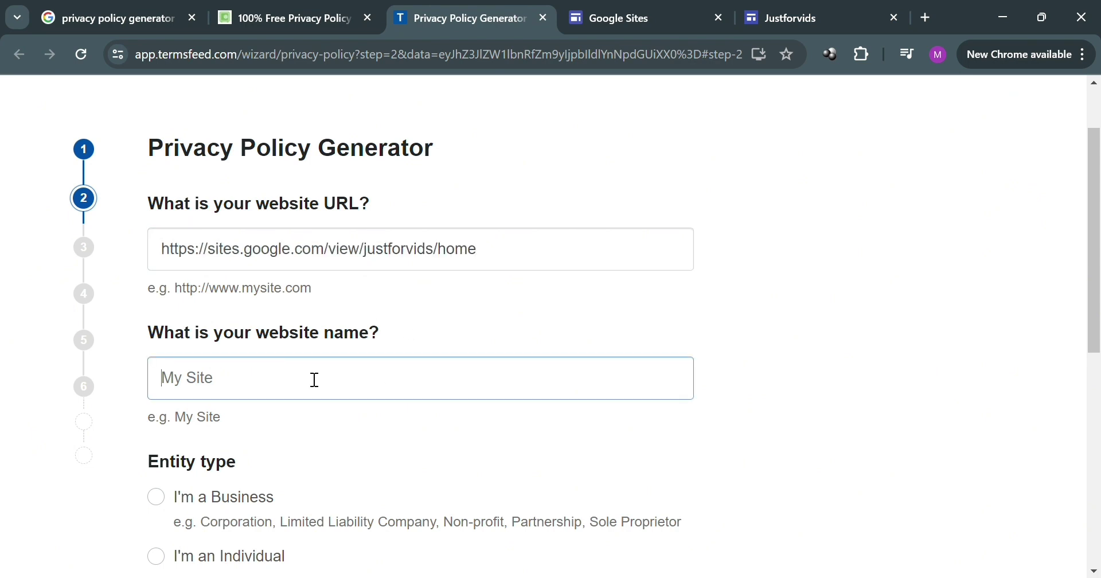
{"action": "type", "text": "JUS"}
{"action": "key", "text": "BackSpace"}
{"action": "key", "text": "BackSpace"}
{"action": "type", "text": "ustforvids"}
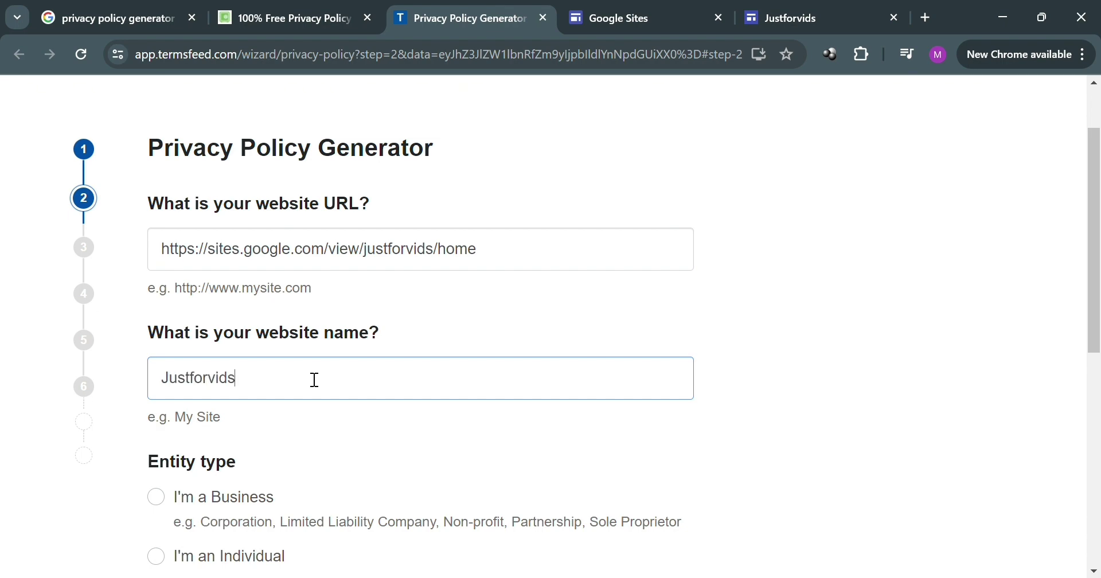
{"action": "scroll", "coordinate": [315, 380], "scroll_direction": "down", "scroll_amount": 3}
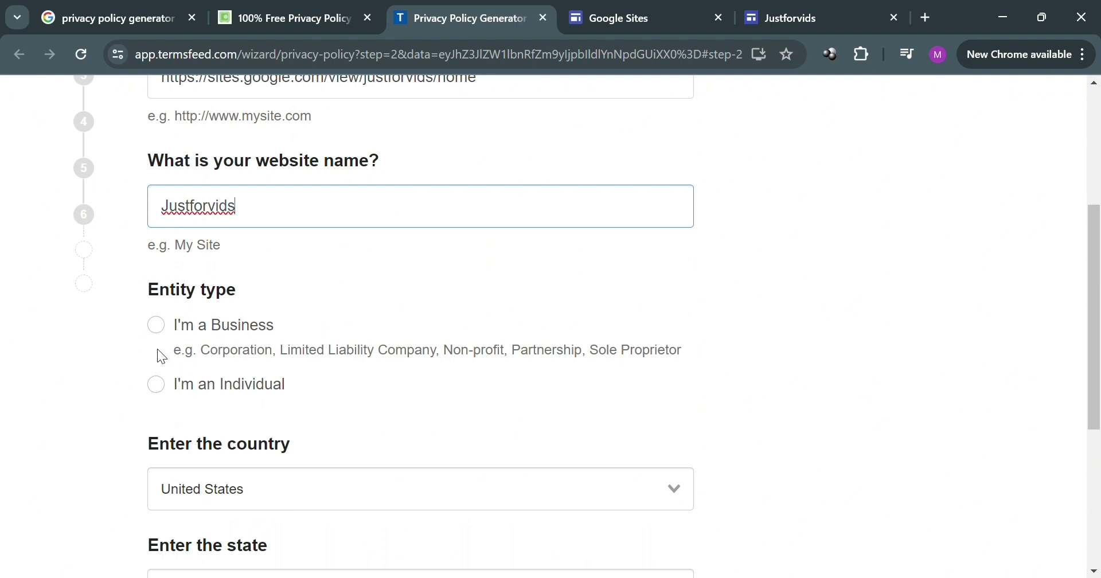
{"action": "left_click", "coordinate": [157, 385]}
Keep United States as country, choose California as state, and advance
{"action": "scroll", "coordinate": [352, 362], "scroll_direction": "down", "scroll_amount": 3}
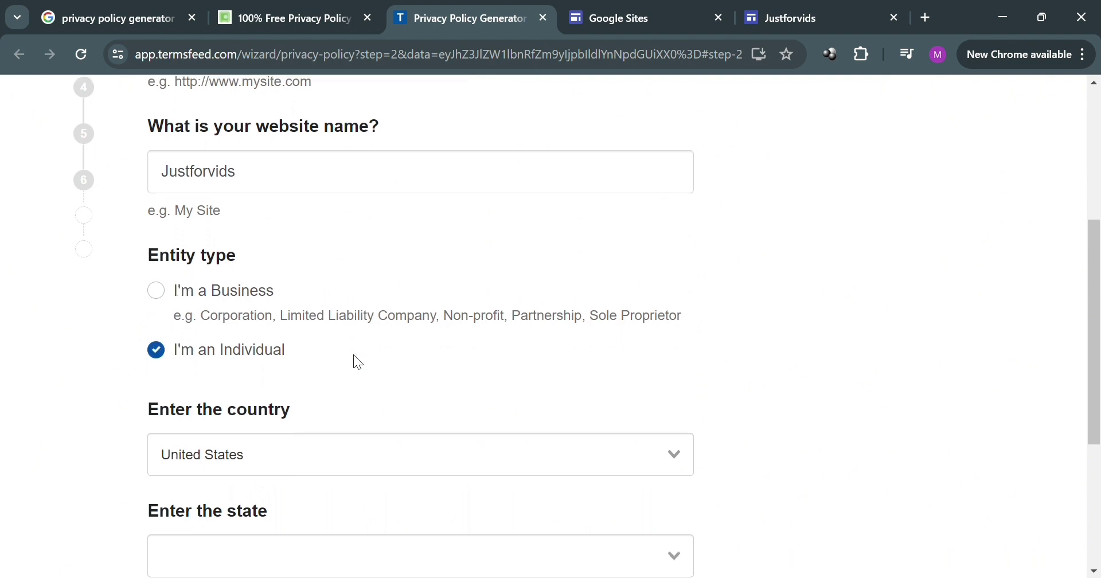
{"action": "left_click", "coordinate": [457, 335]}
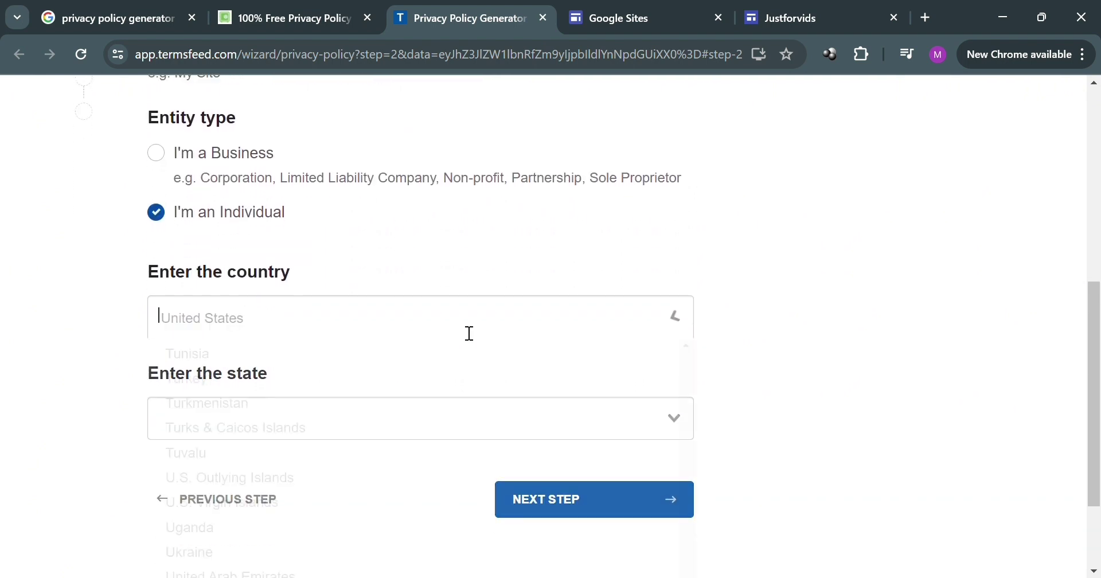
{"action": "left_click", "coordinate": [751, 277]}
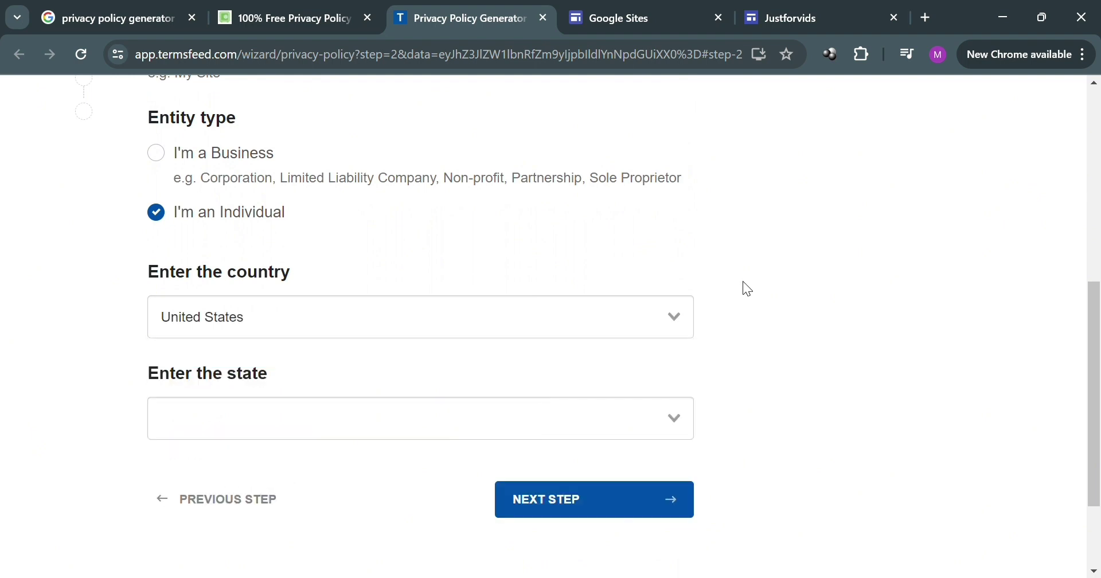
{"action": "left_click", "coordinate": [526, 425]}
{"action": "scroll", "coordinate": [526, 425], "scroll_direction": "down", "scroll_amount": 3}
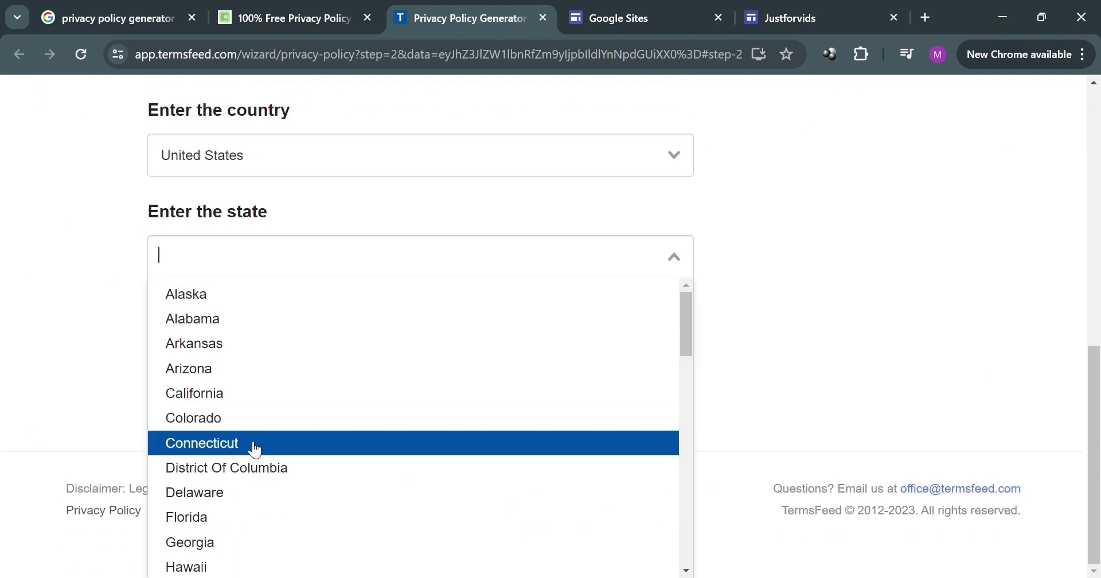
{"action": "left_click", "coordinate": [258, 394]}
{"action": "left_click", "coordinate": [582, 369]}
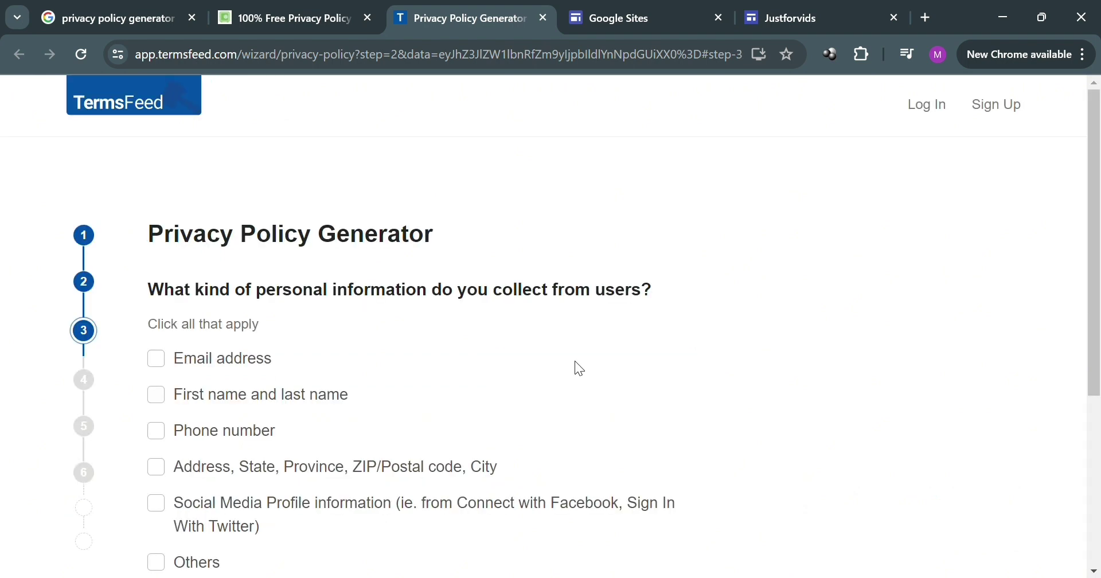
Mark email address and first and last name as collected personal information
{"action": "scroll", "coordinate": [476, 270], "scroll_direction": "down", "scroll_amount": 1}
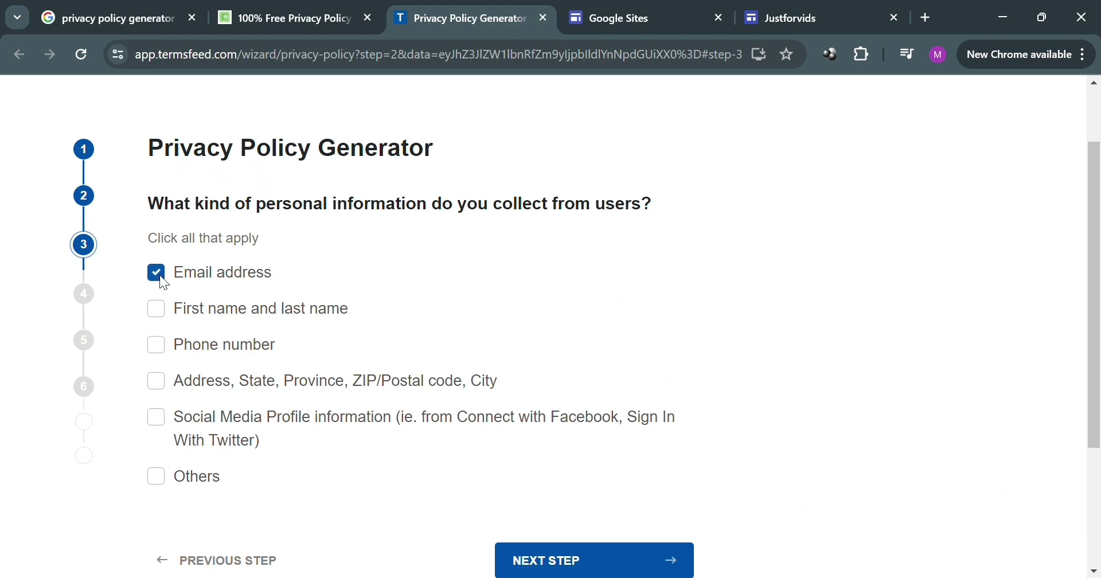
{"action": "left_click", "coordinate": [155, 310]}
{"action": "scroll", "coordinate": [353, 312], "scroll_direction": "down", "scroll_amount": 3}
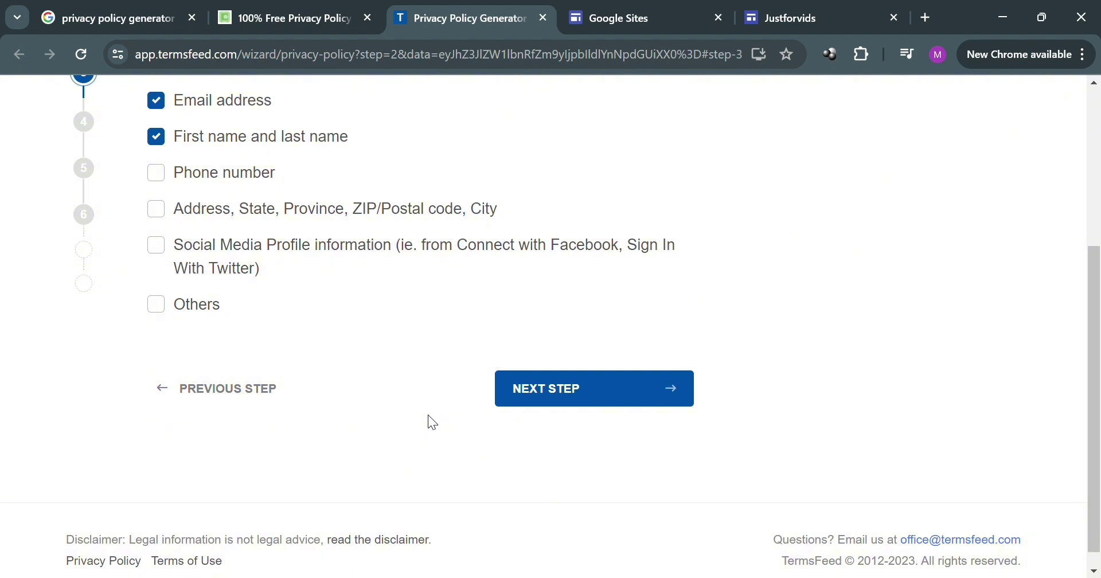
{"action": "left_click", "coordinate": [558, 388]}
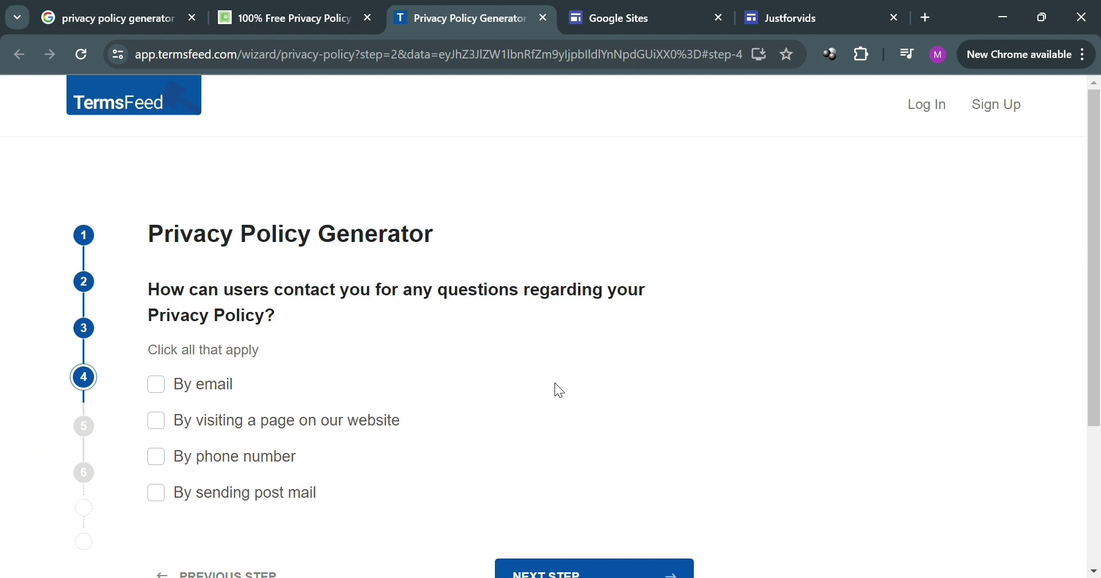
Choose 'By visiting a page on our website' as the only contact method
{"action": "scroll", "coordinate": [320, 330], "scroll_direction": "down", "scroll_amount": 1}
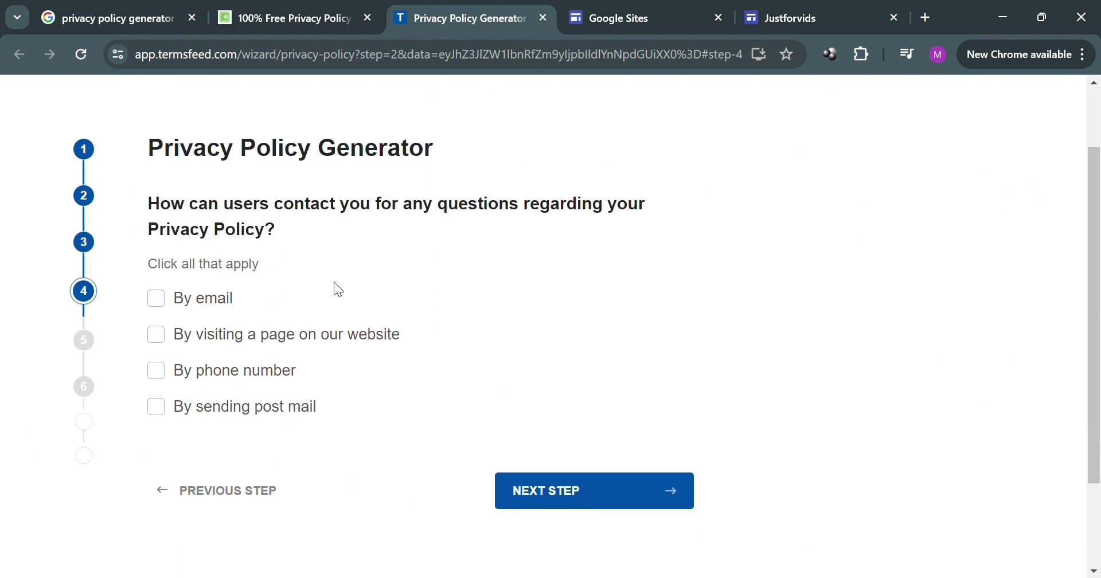
{"action": "left_click", "coordinate": [156, 299]}
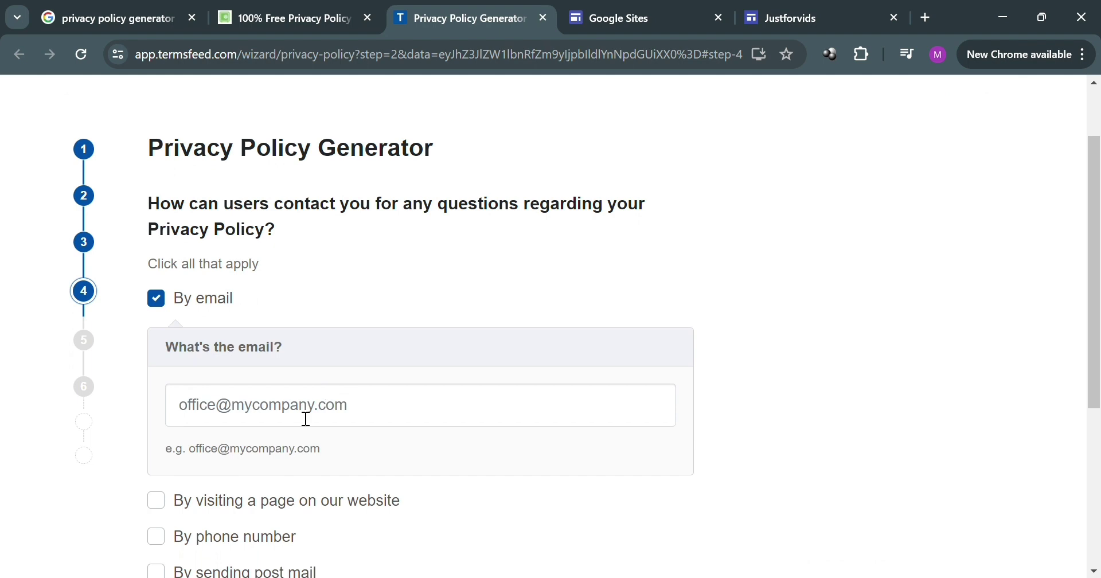
{"action": "scroll", "coordinate": [305, 378], "scroll_direction": "down", "scroll_amount": 1}
{"action": "left_click", "coordinate": [156, 212]}
{"action": "left_click", "coordinate": [156, 248]}
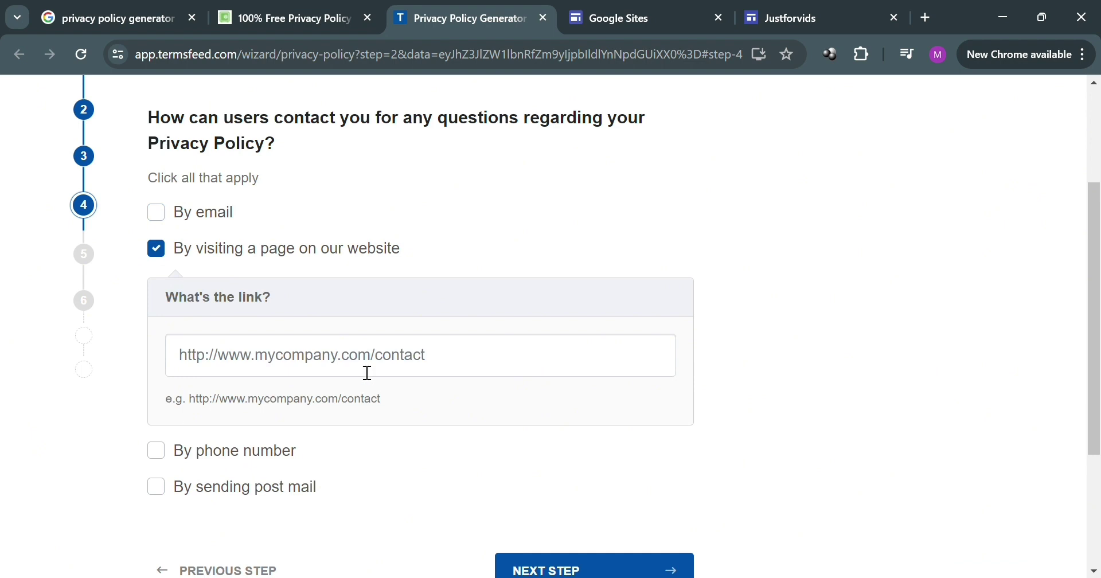
{"action": "left_click", "coordinate": [157, 450]}
{"action": "scroll", "coordinate": [197, 438], "scroll_direction": "down", "scroll_amount": 3}
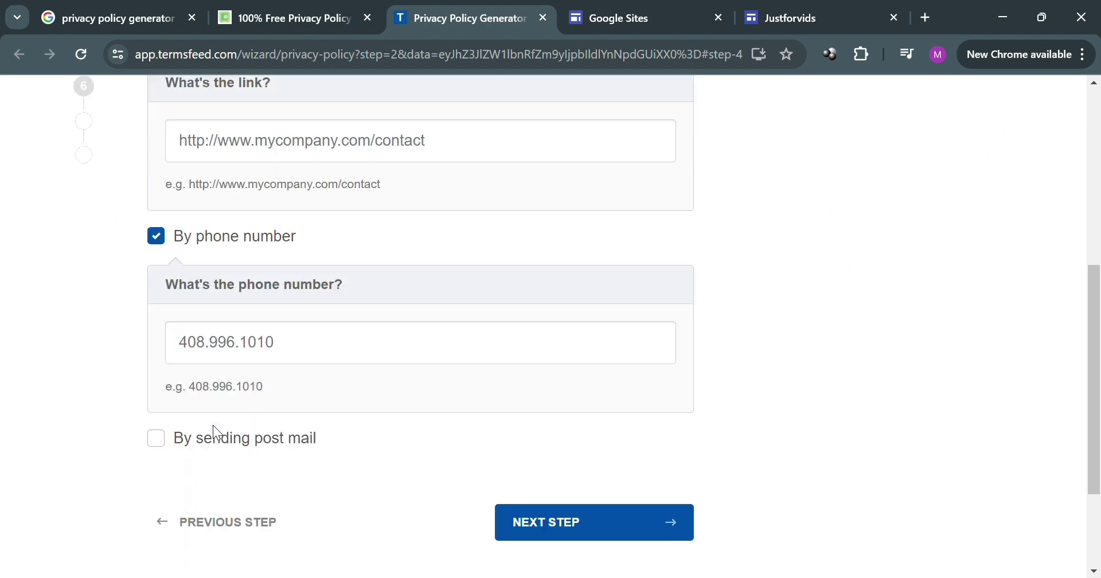
{"action": "scroll", "coordinate": [212, 424], "scroll_direction": "down", "scroll_amount": 1}
{"action": "left_click", "coordinate": [157, 395]}
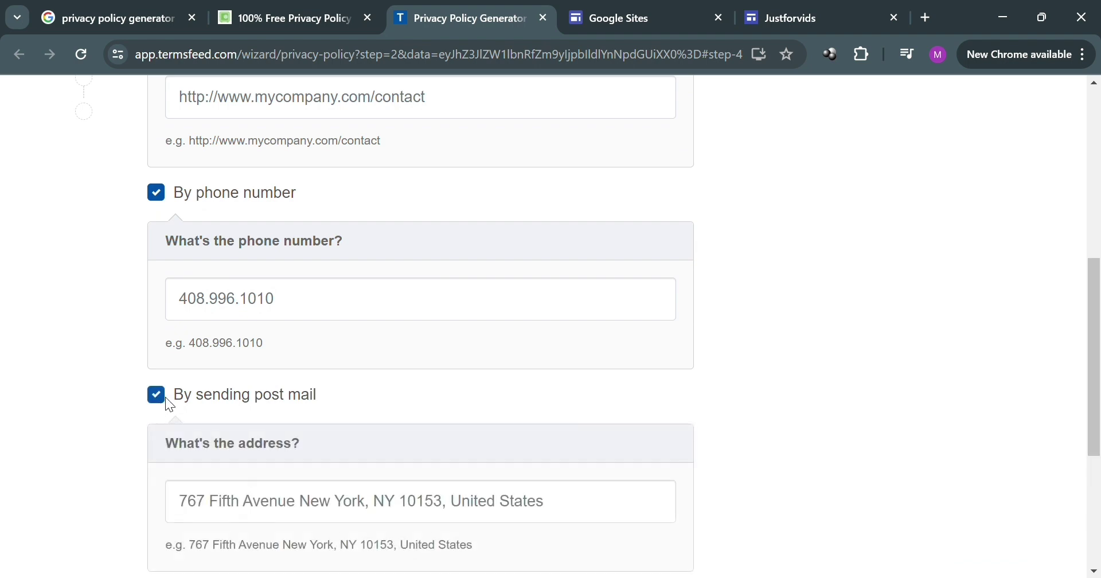
{"action": "left_click", "coordinate": [162, 393]}
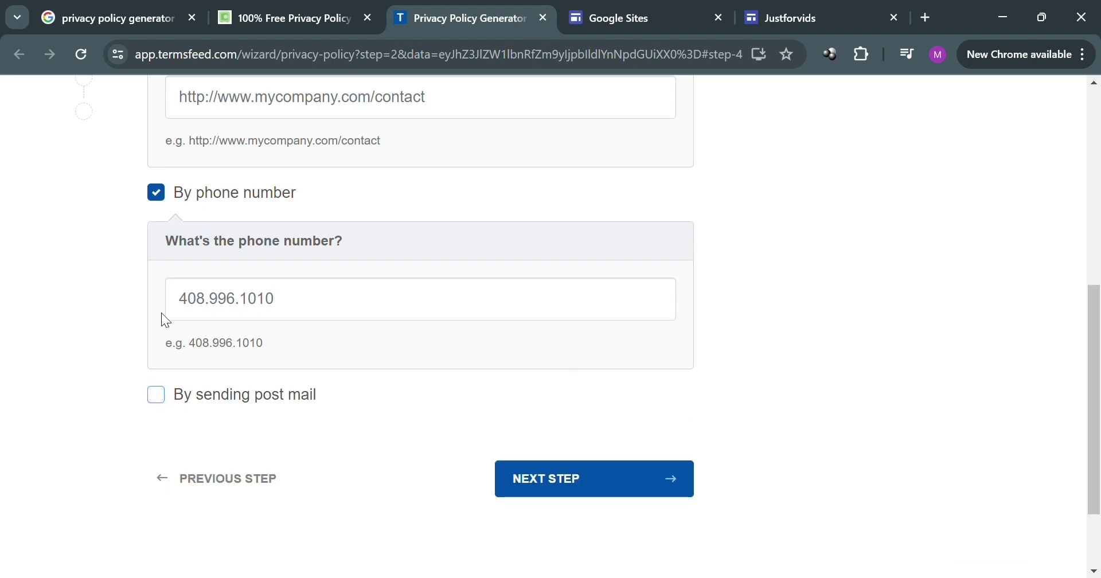
{"action": "left_click", "coordinate": [157, 192]}
{"action": "scroll", "coordinate": [200, 294], "scroll_direction": "up", "scroll_amount": 2}
Paste the Justforvids home page link as the contact page and continue to step 5
{"action": "left_click", "coordinate": [310, 244]}
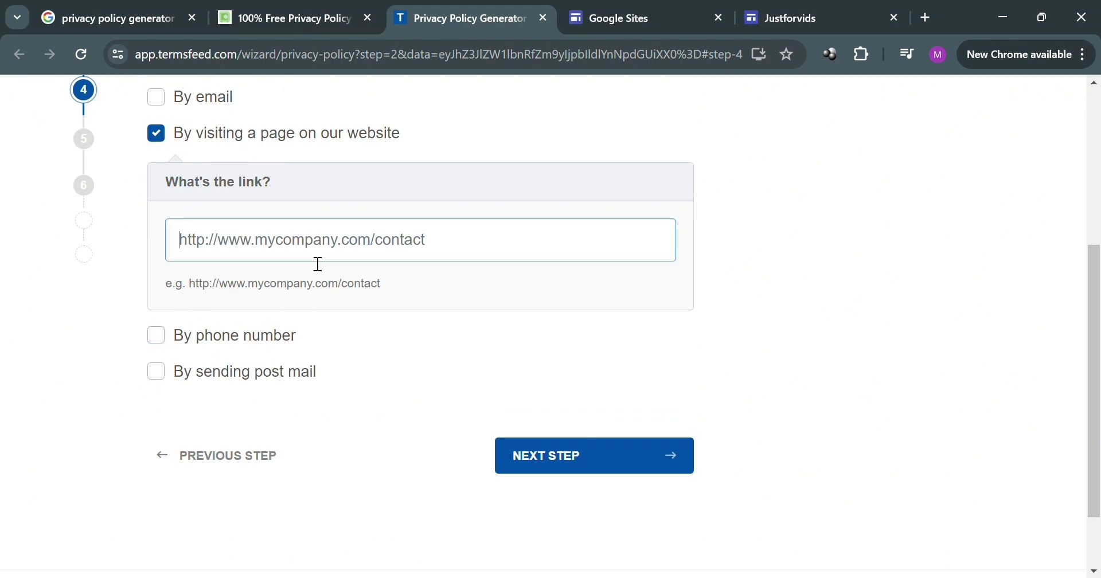
{"action": "type", "text": "https://sites.google.com/view/justforvids/home"}
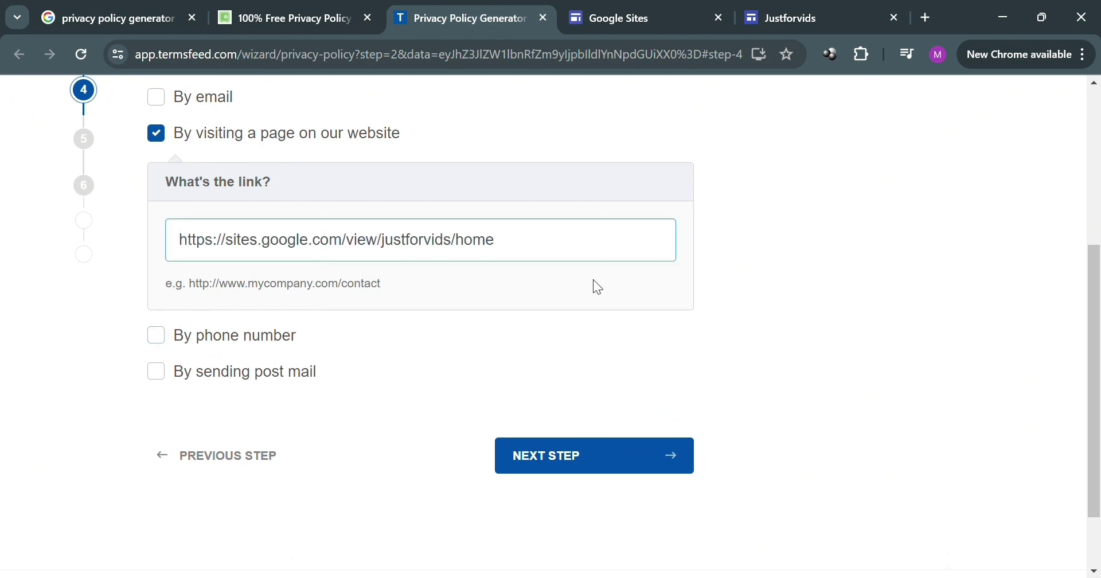
{"action": "left_click", "coordinate": [627, 333]}
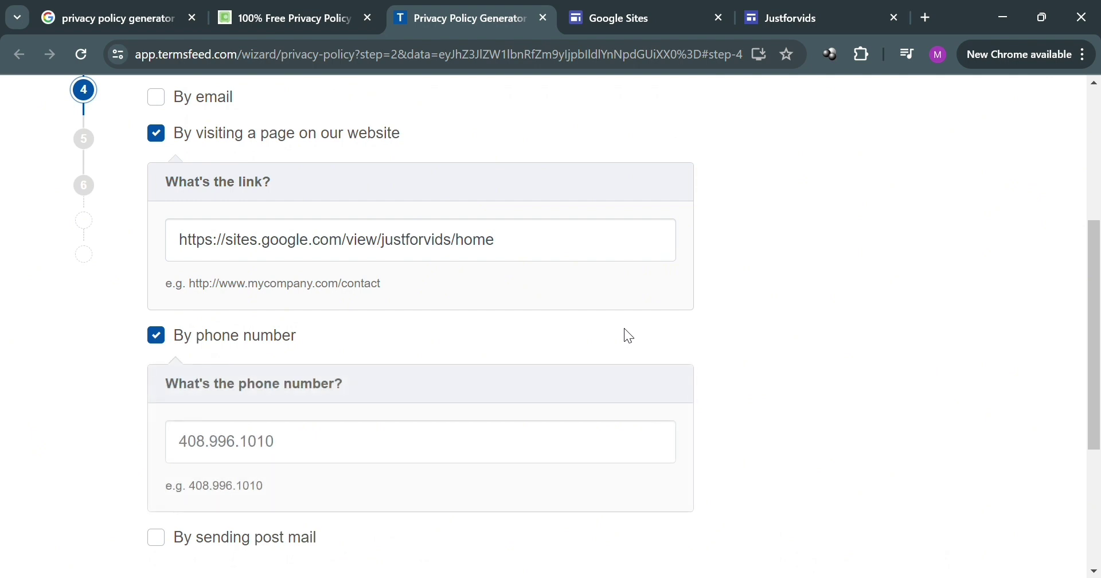
{"action": "left_click", "coordinate": [151, 337]}
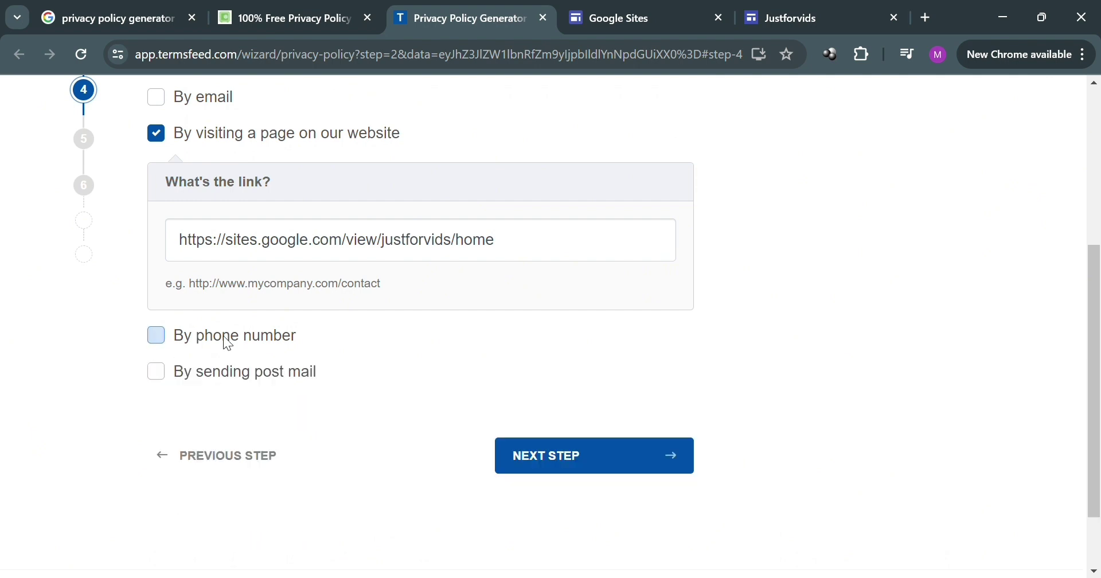
{"action": "left_click", "coordinate": [591, 468]}
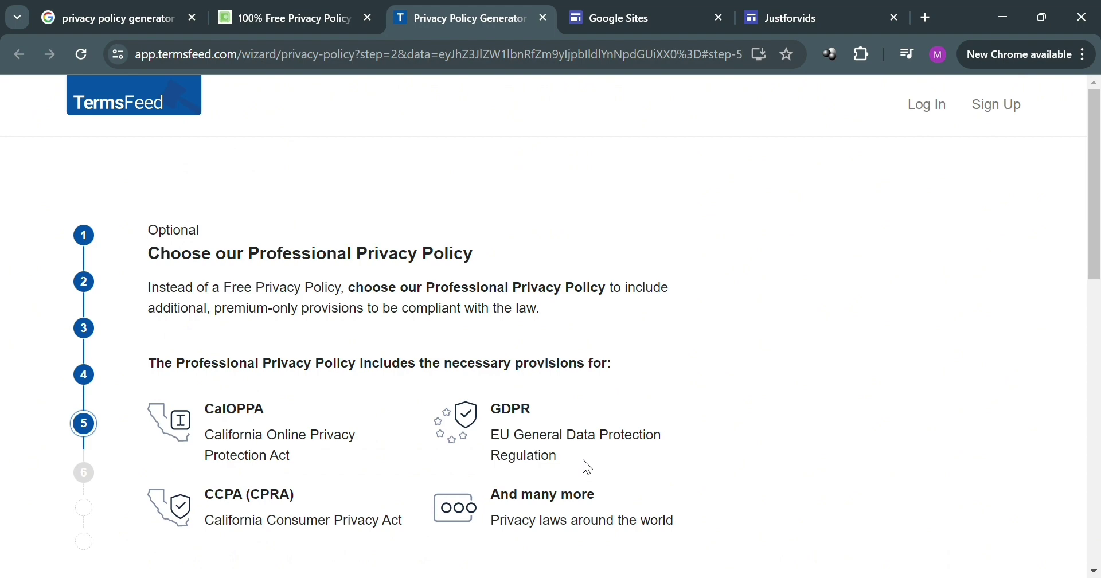
Keep 'No, I don't want a Professional Privacy Policy' and continue to the delivery step
{"action": "scroll", "coordinate": [184, 268], "scroll_direction": "down", "scroll_amount": 3}
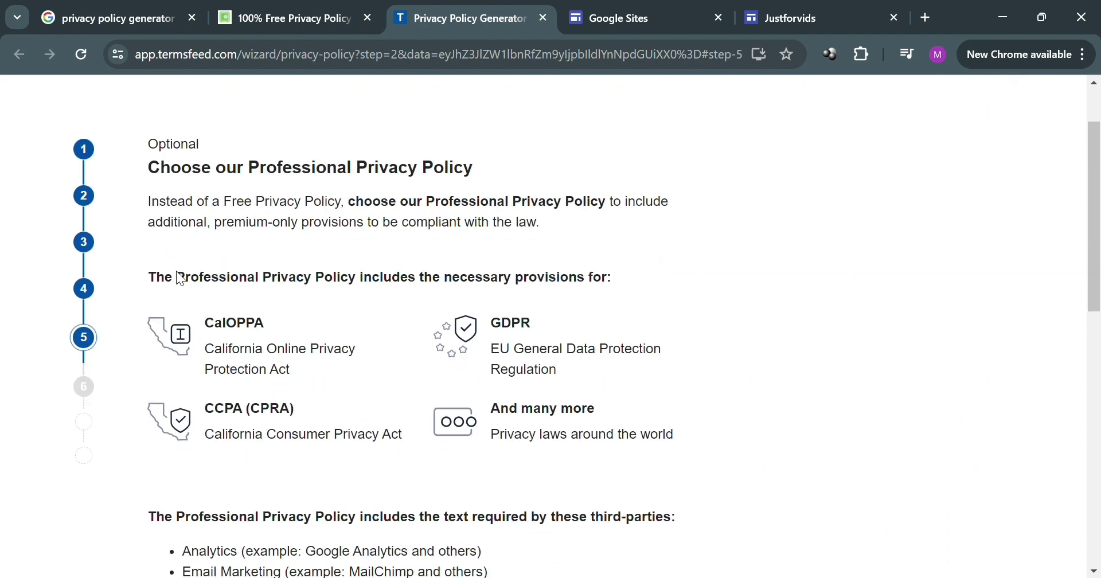
{"action": "scroll", "coordinate": [360, 234], "scroll_direction": "down", "scroll_amount": 1}
{"action": "scroll", "coordinate": [306, 285], "scroll_direction": "down", "scroll_amount": 10}
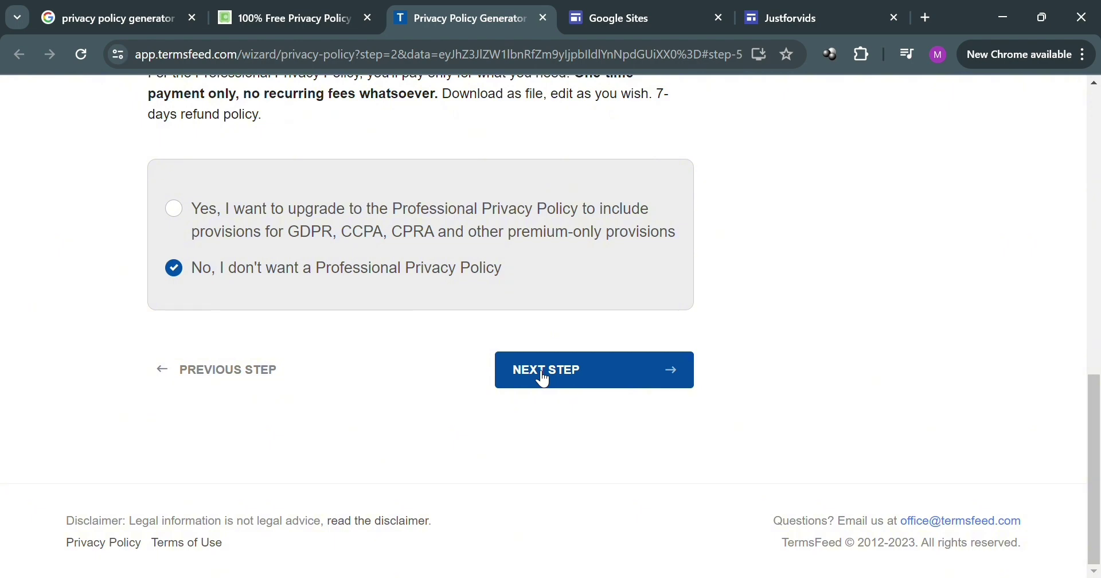
{"action": "left_click", "coordinate": [582, 376]}
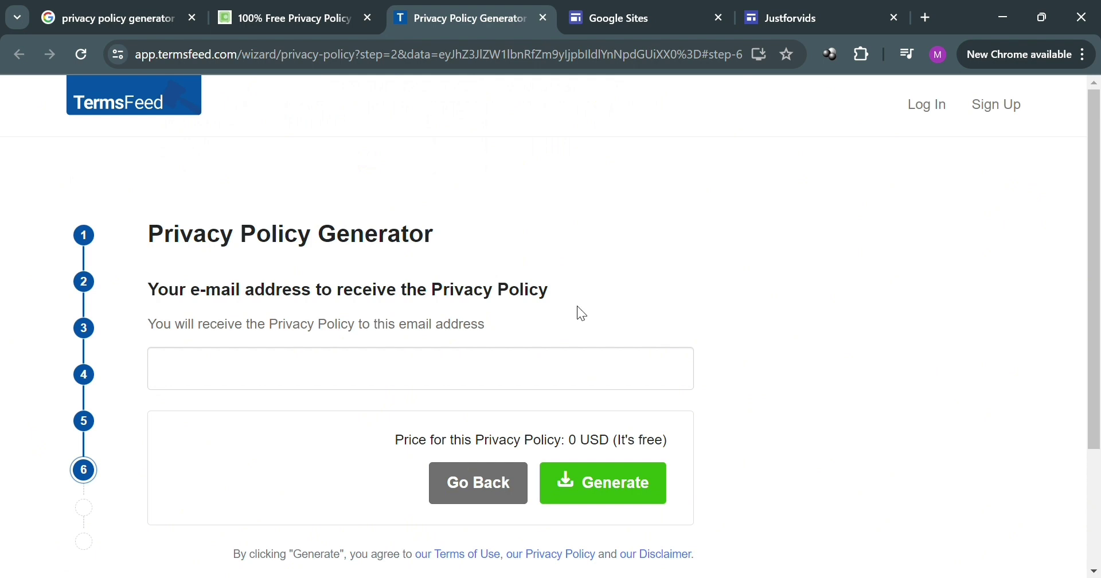
Enter the e-mail address and generate the free privacy policy
{"action": "scroll", "coordinate": [388, 385], "scroll_direction": "down", "scroll_amount": 2}
{"action": "left_click", "coordinate": [374, 294]}
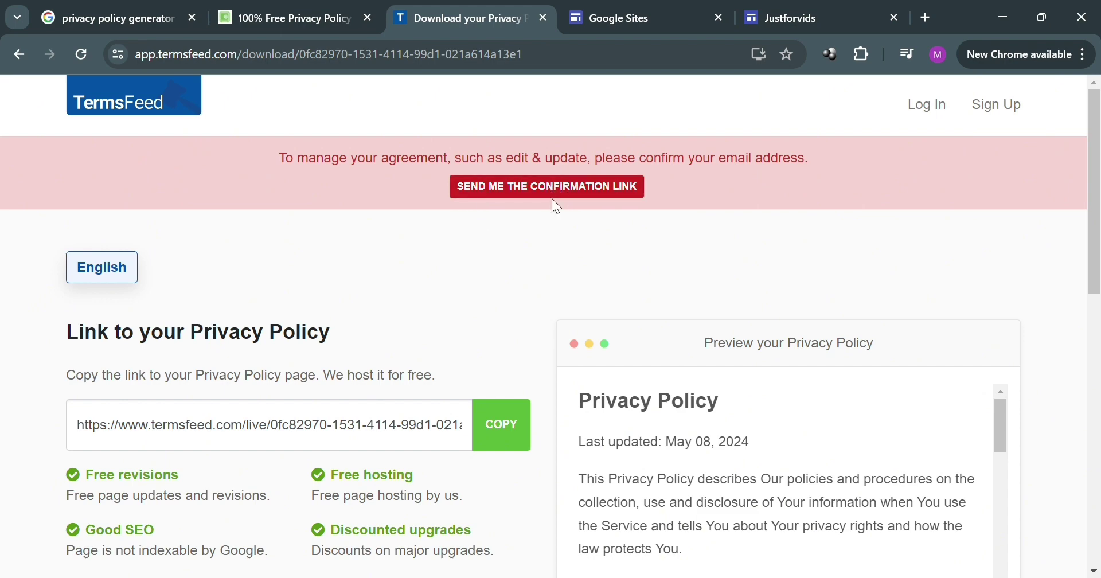
{"action": "scroll", "coordinate": [553, 202], "scroll_direction": "down", "scroll_amount": 5}
Click ACTIVATE ACCOUNT in the TermsFeed confirmation email in Gmail
{"action": "scroll", "coordinate": [553, 206], "scroll_direction": "up", "scroll_amount": 5}
{"action": "scroll", "coordinate": [553, 206], "scroll_direction": "down", "scroll_amount": 1}
{"action": "scroll", "coordinate": [516, 198], "scroll_direction": "up", "scroll_amount": 1}
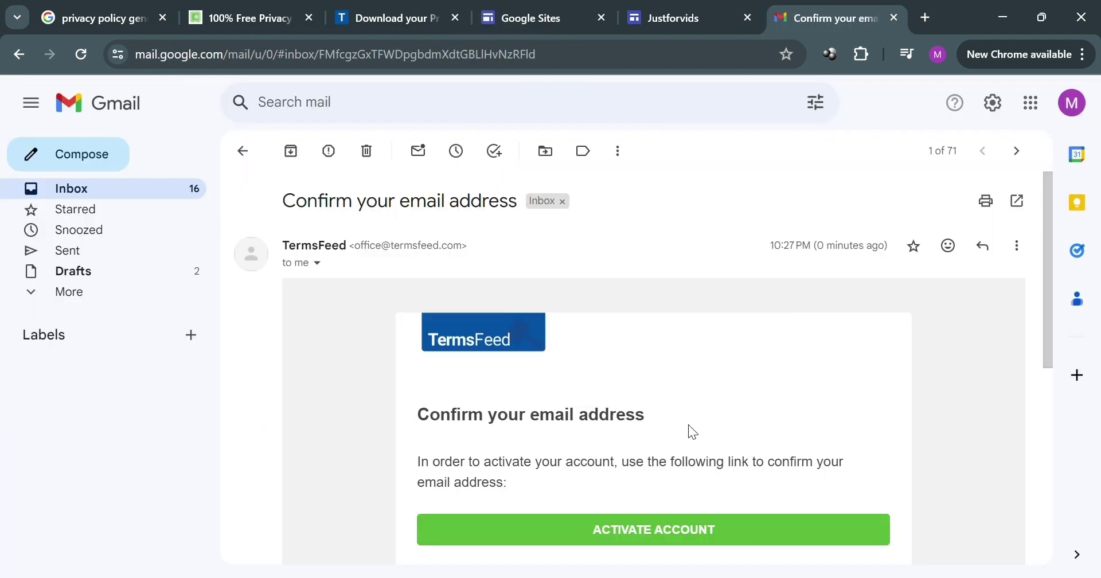
{"action": "scroll", "coordinate": [735, 516], "scroll_direction": "down", "scroll_amount": 3}
{"action": "scroll", "coordinate": [732, 508], "scroll_direction": "up", "scroll_amount": 3}
{"action": "left_click", "coordinate": [706, 531]}
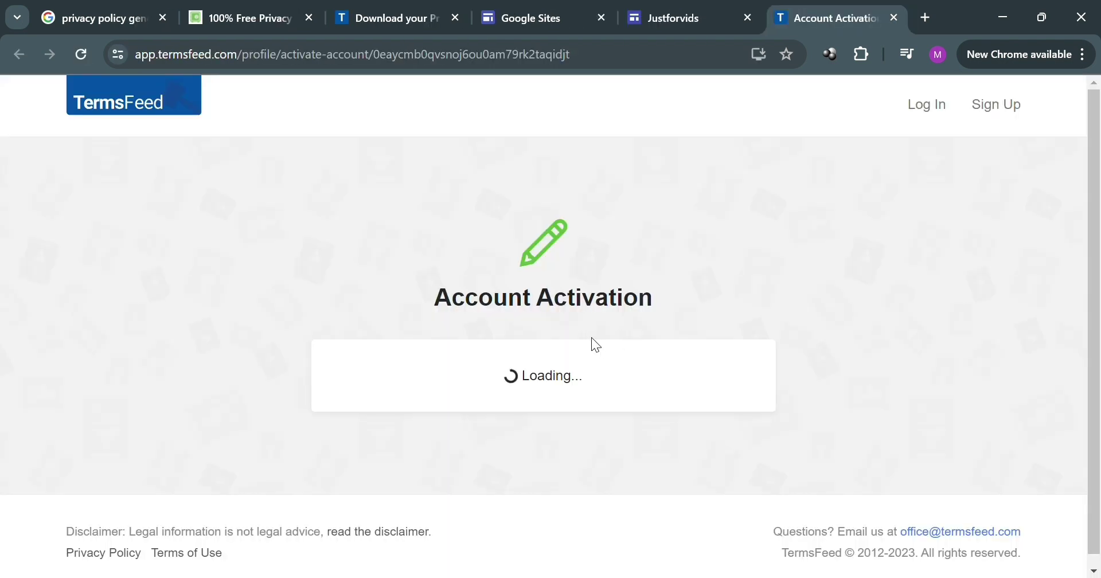
{"action": "scroll", "coordinate": [688, 374], "scroll_direction": "down", "scroll_amount": 2}
{"action": "scroll", "coordinate": [688, 374], "scroll_direction": "up", "scroll_amount": 2}
Use 'Copy this to clipboard' under Copy your Privacy Policy on the download page
{"action": "left_click", "coordinate": [373, 8]}
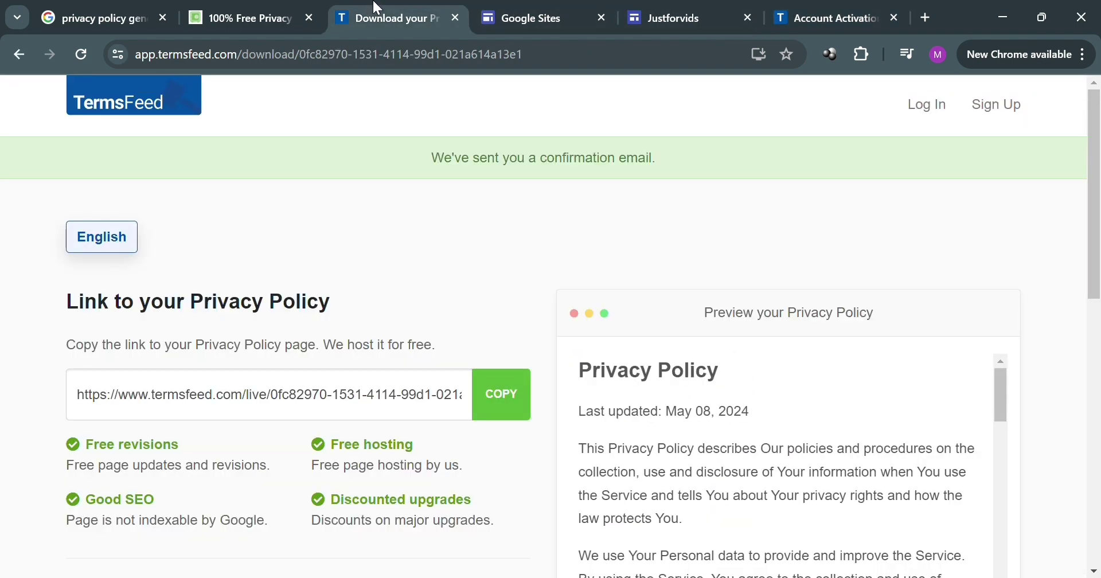
{"action": "scroll", "coordinate": [268, 451], "scroll_direction": "down", "scroll_amount": 2}
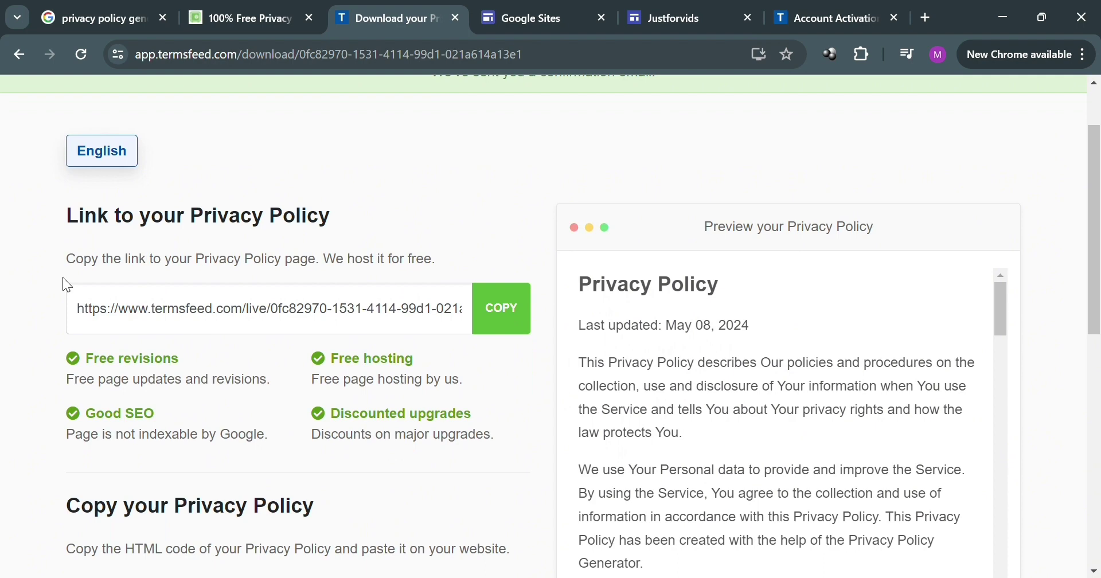
{"action": "scroll", "coordinate": [491, 325], "scroll_direction": "down", "scroll_amount": 5}
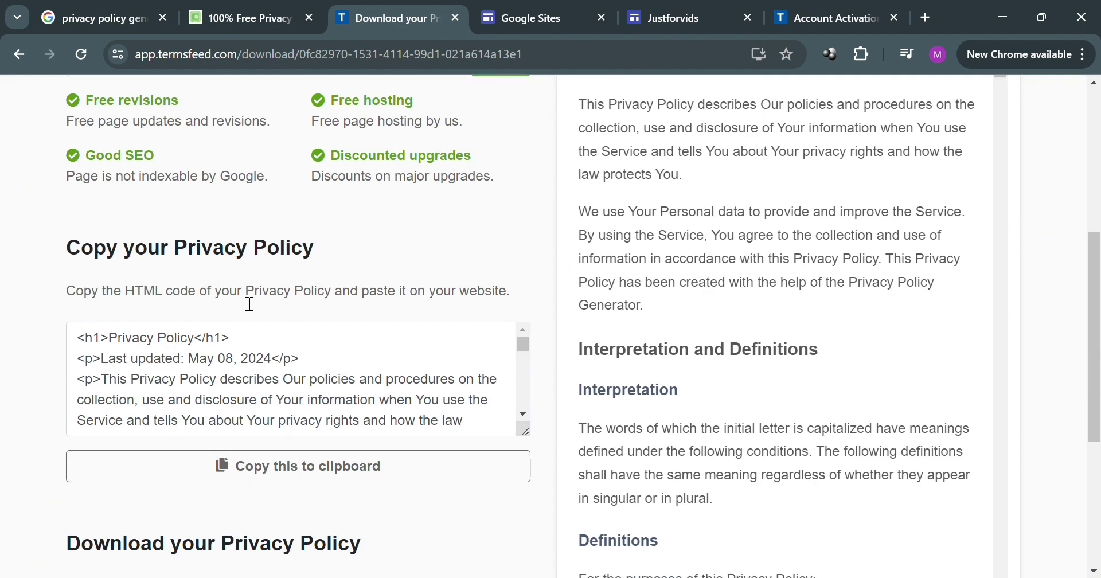
{"action": "scroll", "coordinate": [170, 314], "scroll_direction": "down", "scroll_amount": 2}
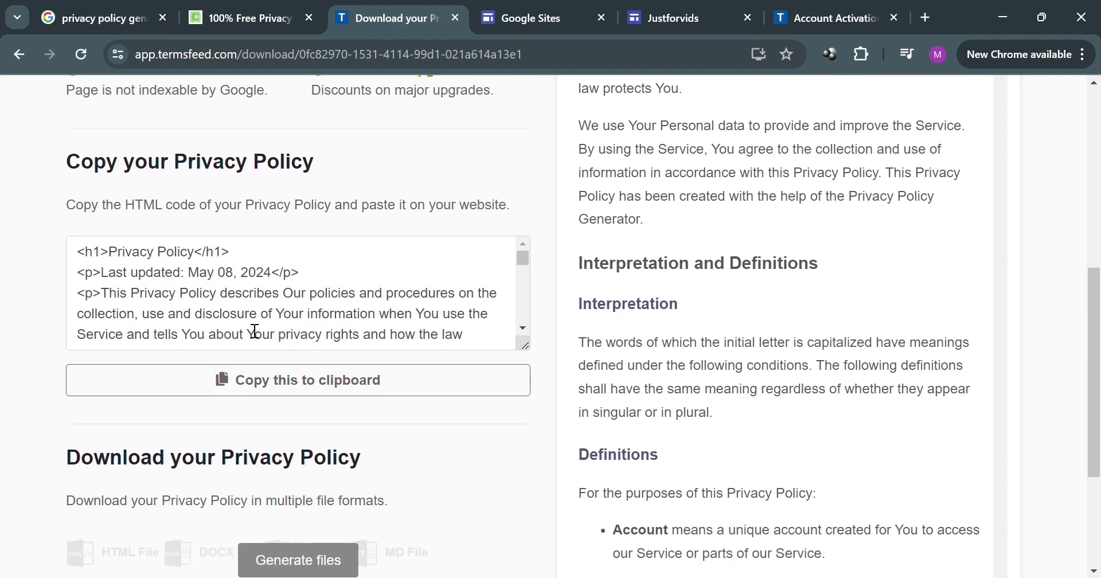
{"action": "left_click", "coordinate": [311, 382]}
{"action": "scroll", "coordinate": [287, 315], "scroll_direction": "up", "scroll_amount": 5}
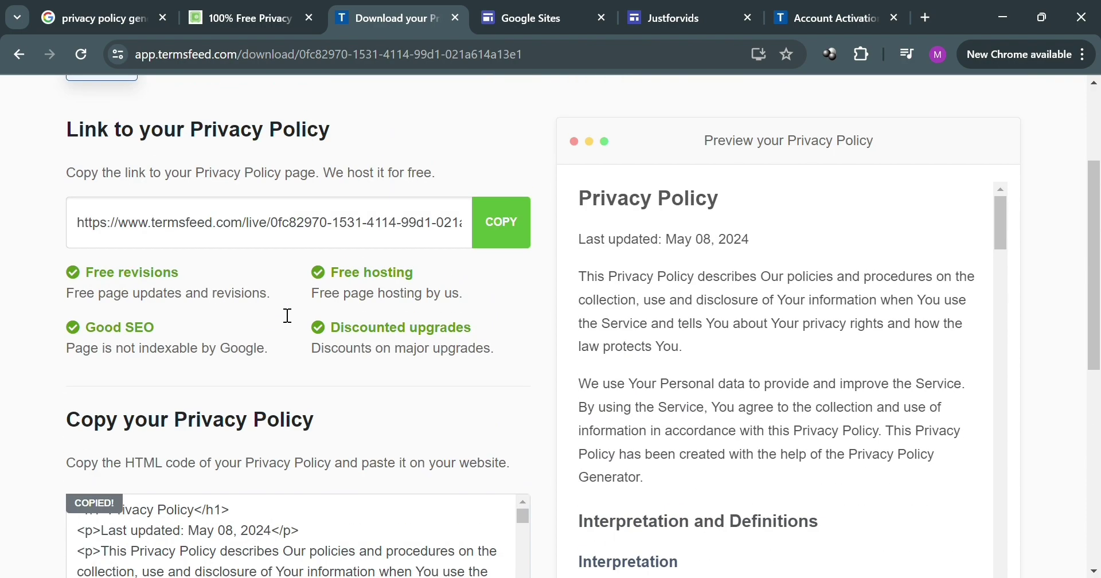
{"action": "scroll", "coordinate": [287, 315], "scroll_direction": "down", "scroll_amount": 6}
{"action": "scroll", "coordinate": [321, 241], "scroll_direction": "down", "scroll_amount": 10}
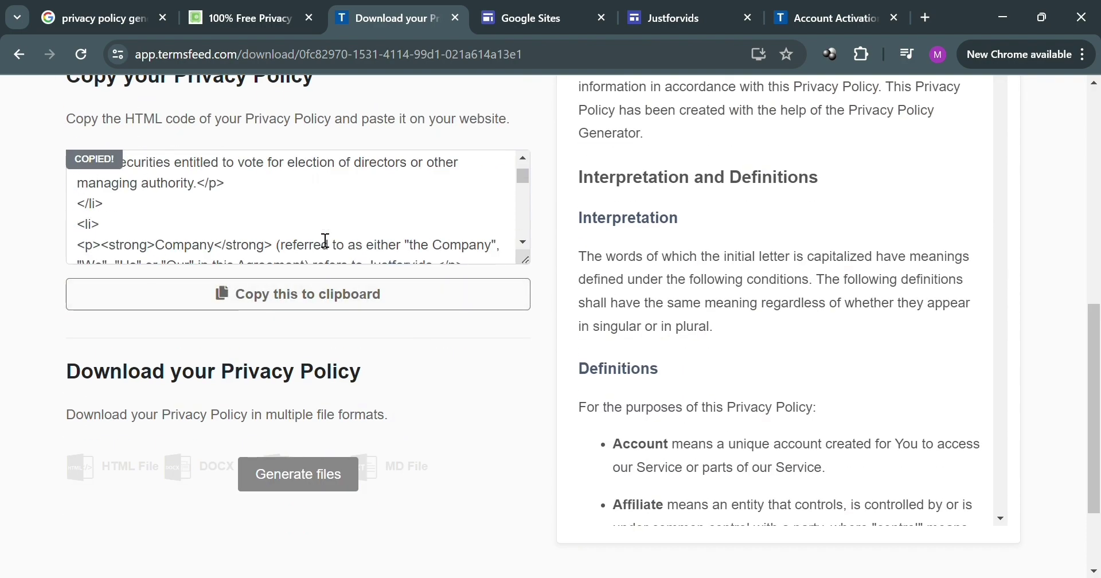
{"action": "left_click", "coordinate": [688, 14]}
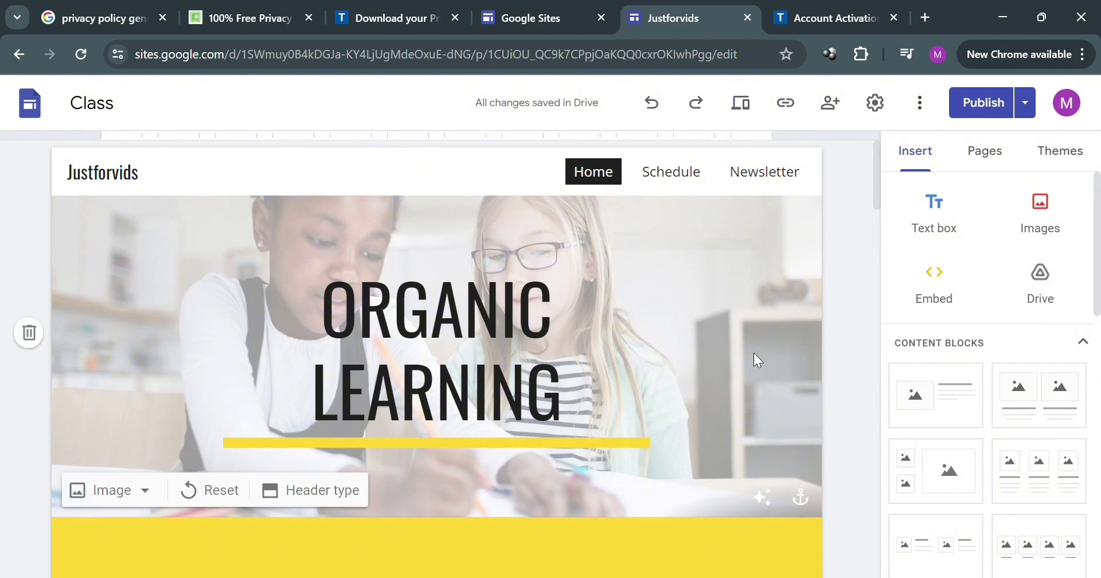
Create a new page named Privacy Policy from the Pages panel
{"action": "left_click", "coordinate": [988, 156]}
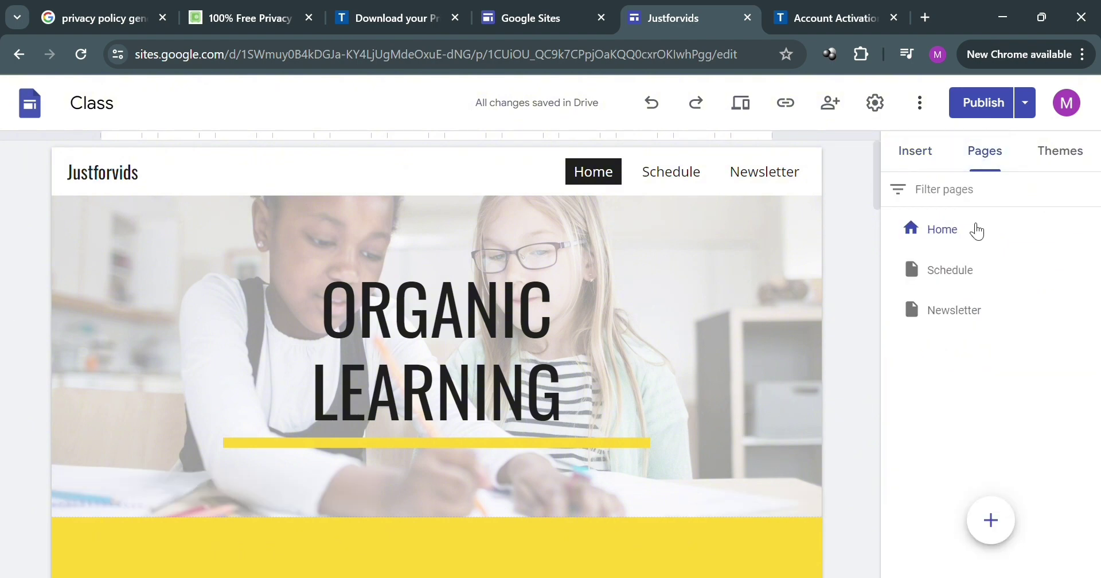
{"action": "mouse_move", "coordinate": [1011, 537]}
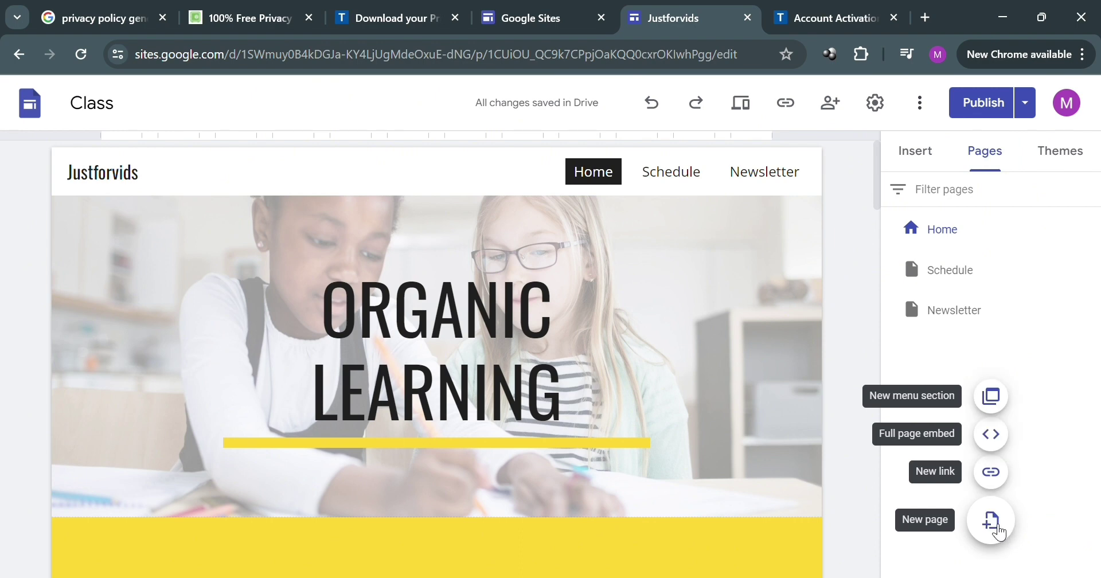
{"action": "left_click", "coordinate": [992, 521]}
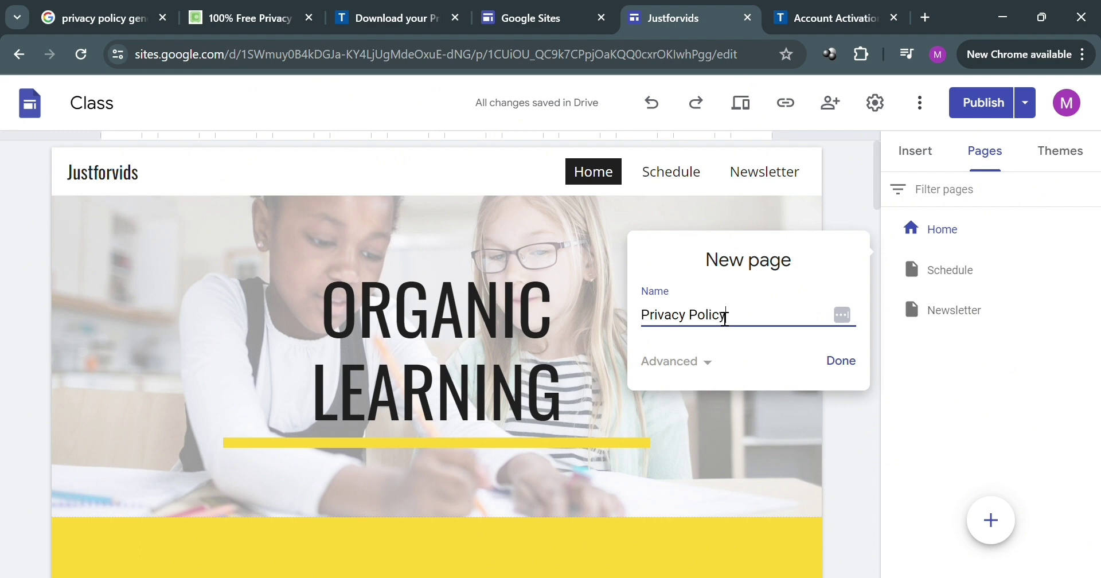
{"action": "left_click", "coordinate": [846, 364]}
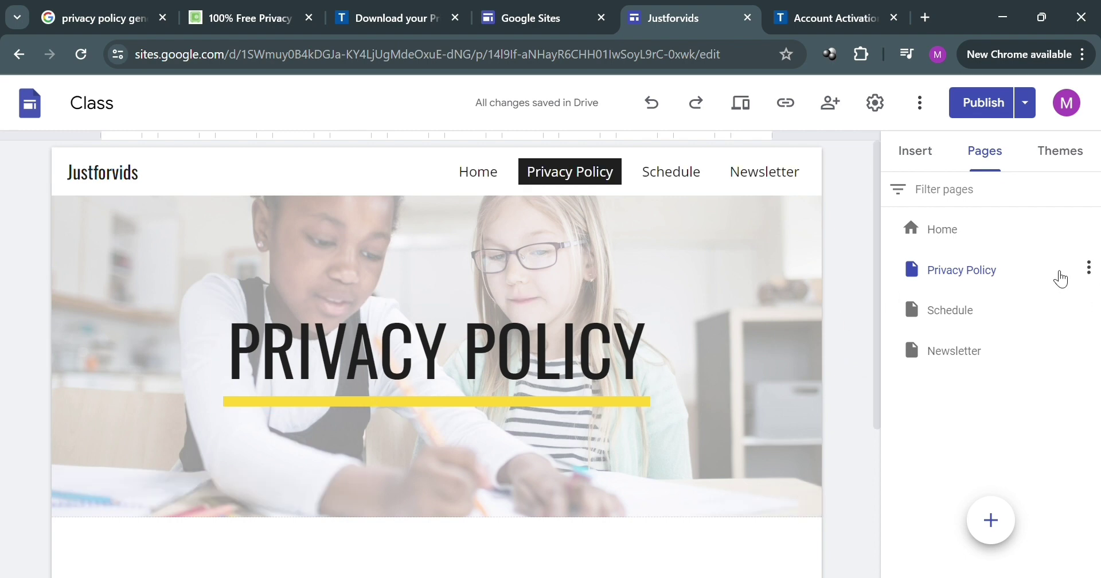
{"action": "left_click", "coordinate": [1089, 268]}
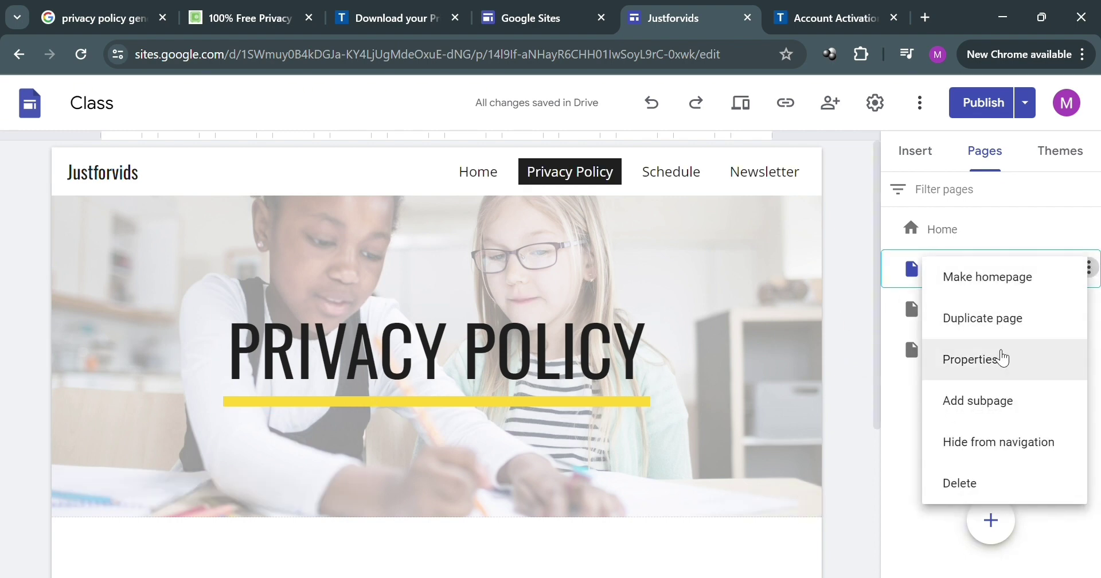
{"action": "scroll", "coordinate": [853, 337], "scroll_direction": "down", "scroll_amount": 3}
{"action": "left_click", "coordinate": [927, 162]}
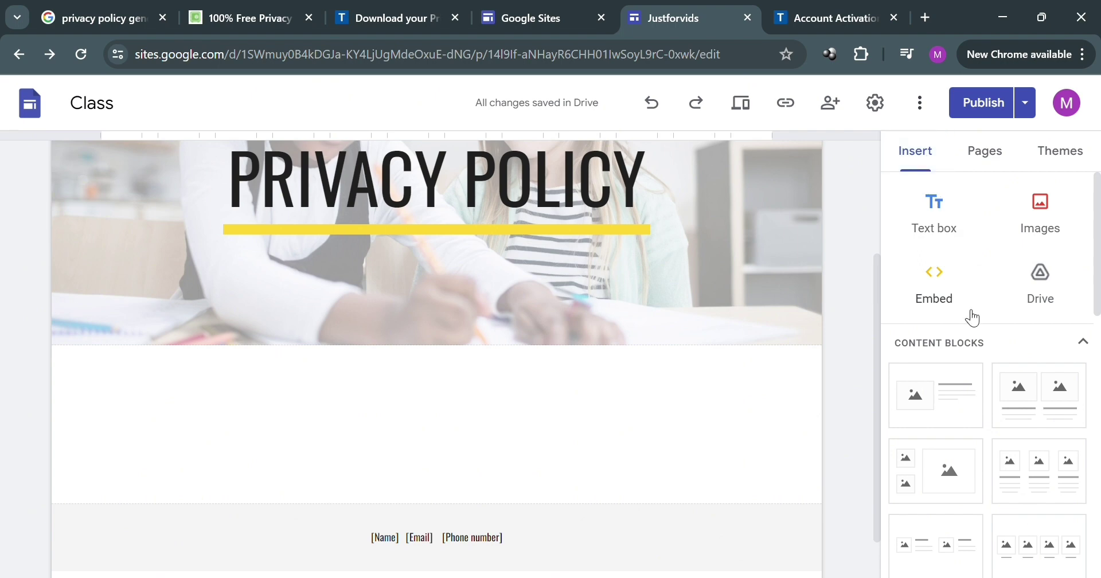
Insert an Embed code block with the pasted TermsFeed policy HTML on the Privacy Policy page
{"action": "left_click", "coordinate": [949, 287]}
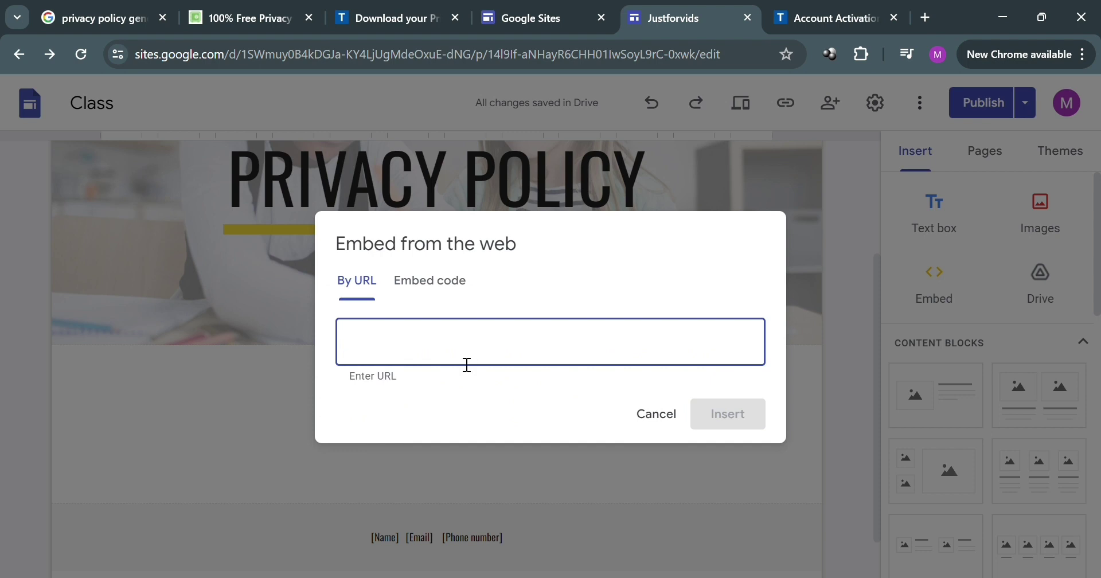
{"action": "left_click", "coordinate": [445, 282]}
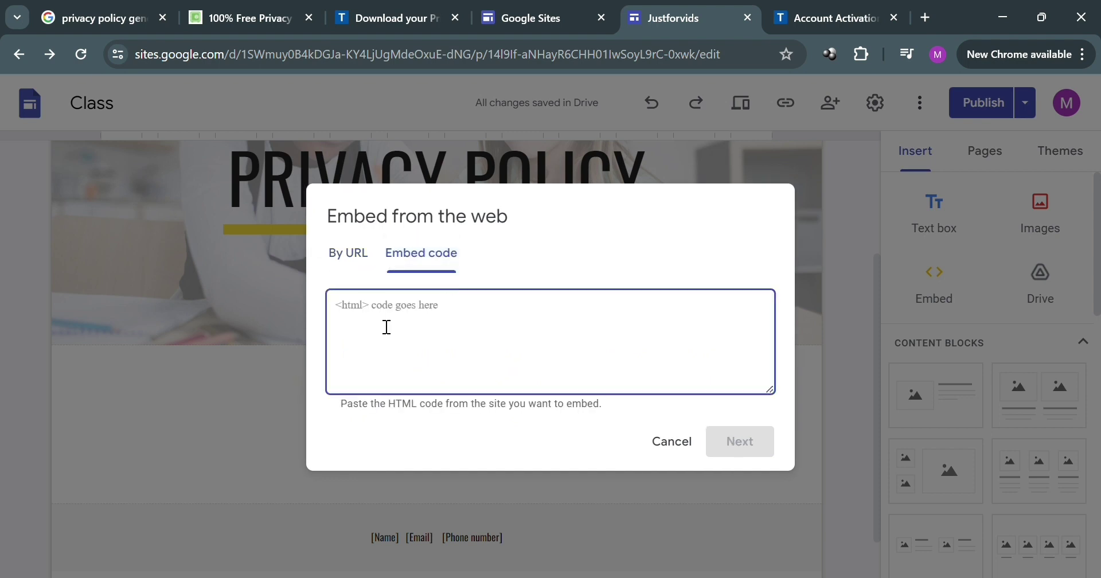
{"action": "key", "text": "ctrl+v"}
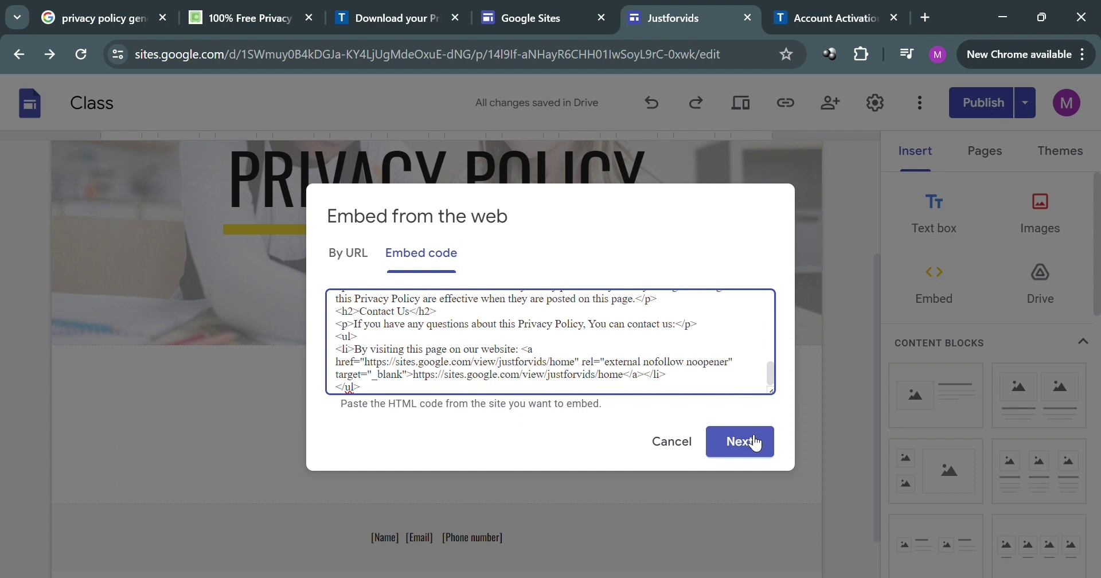
{"action": "left_click", "coordinate": [742, 441]}
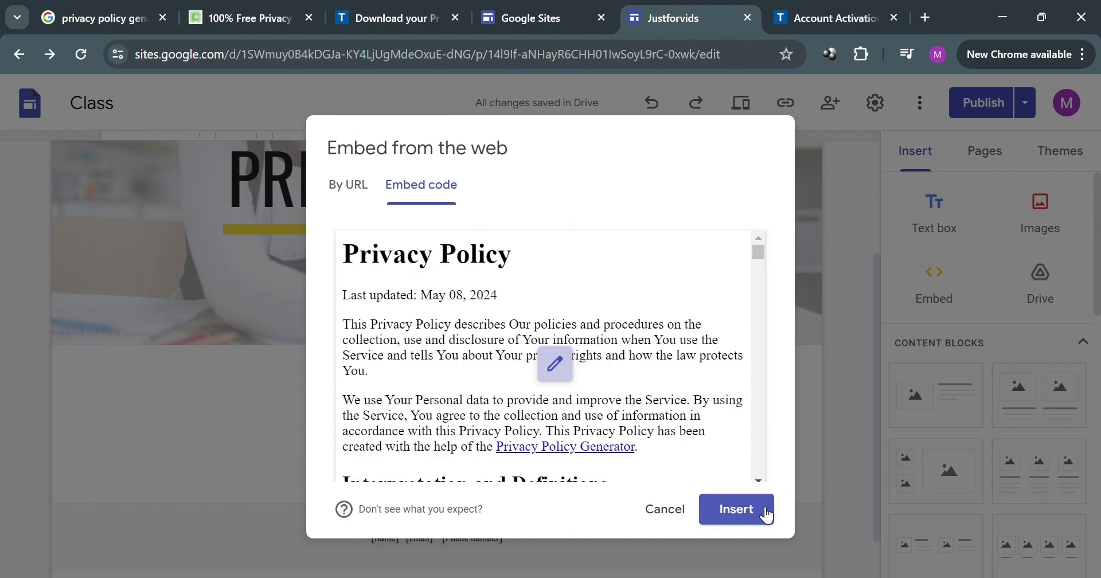
{"action": "left_click", "coordinate": [763, 521]}
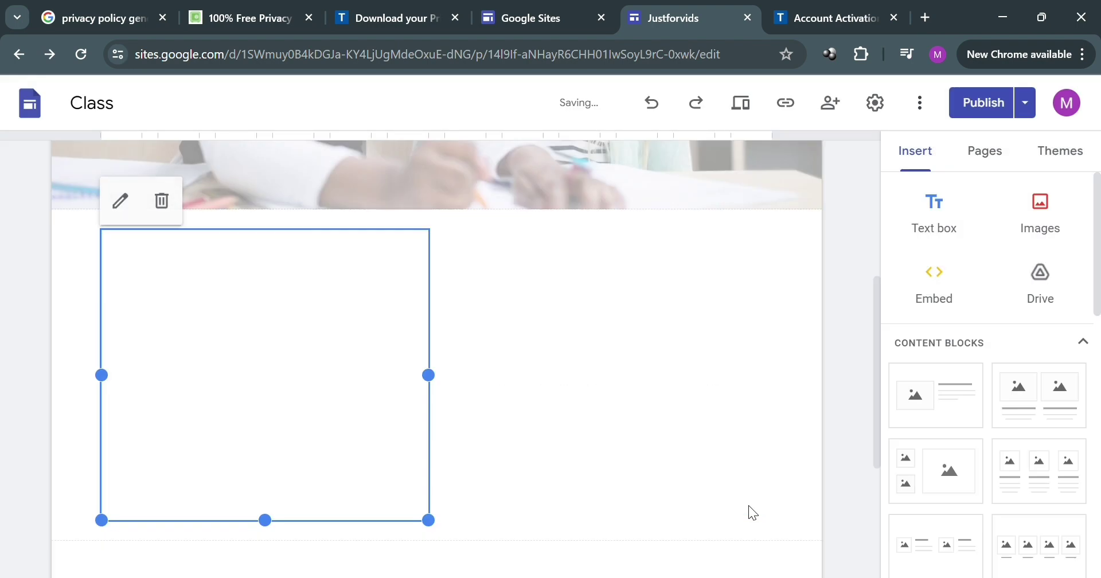
Widen the privacy policy embed to full content width and stretch it much further down
{"action": "scroll", "coordinate": [500, 381], "scroll_direction": "up", "scroll_amount": 5}
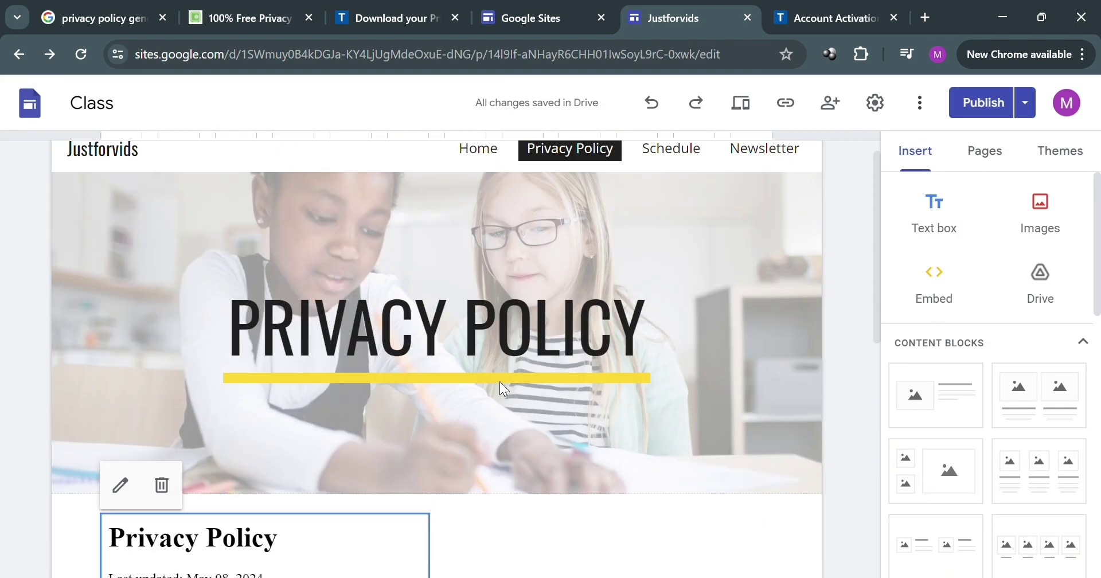
{"action": "scroll", "coordinate": [500, 381], "scroll_direction": "down", "scroll_amount": 5}
{"action": "left_click_drag", "start_coordinate": [429, 339], "coordinate": [785, 375]}
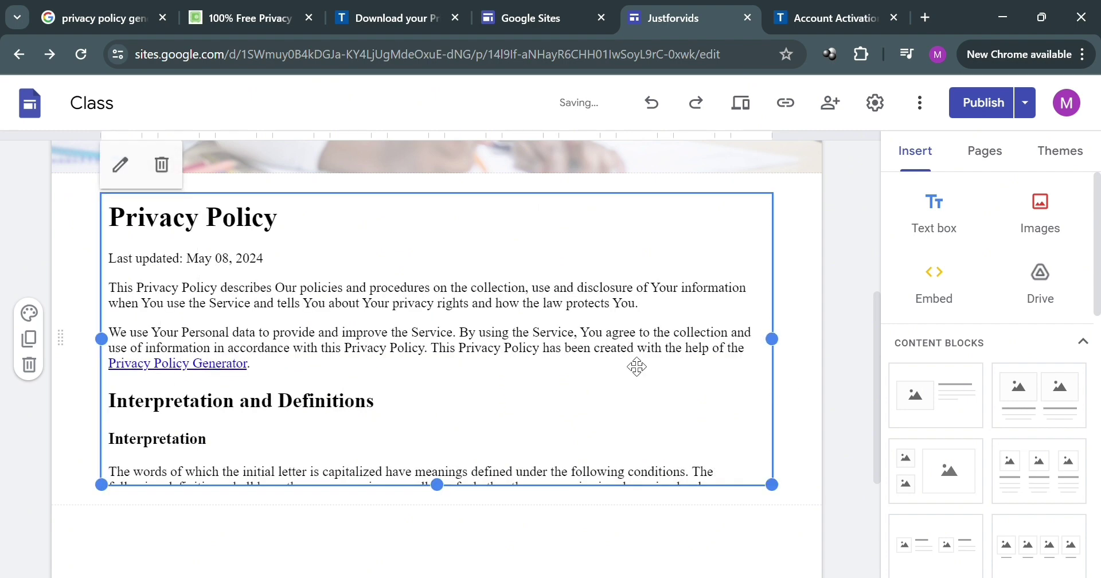
{"action": "scroll", "coordinate": [554, 406], "scroll_direction": "down", "scroll_amount": 4}
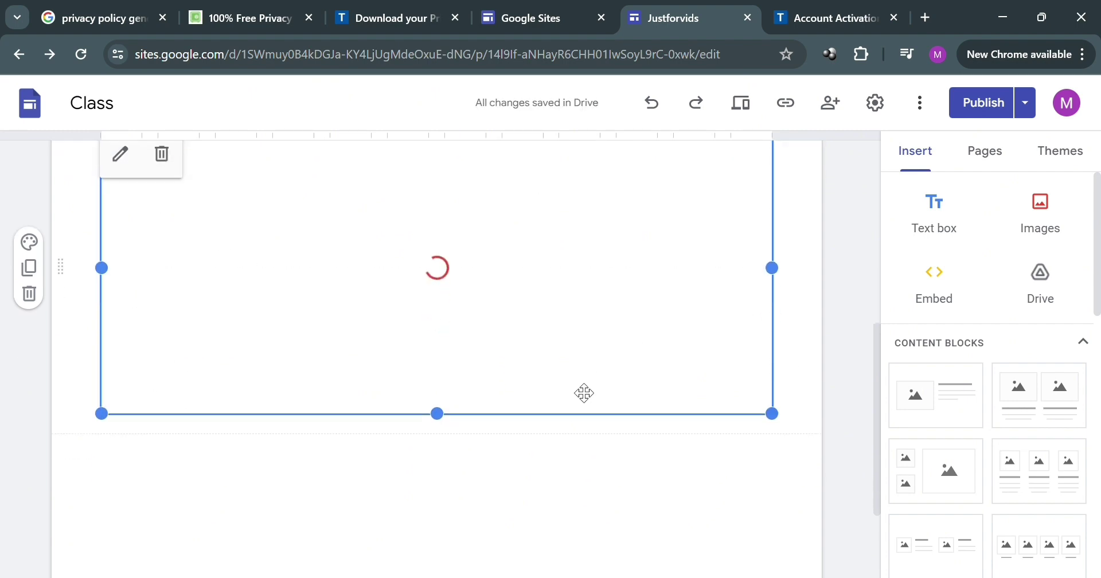
{"action": "left_click_drag", "start_coordinate": [437, 271], "coordinate": [421, 421]}
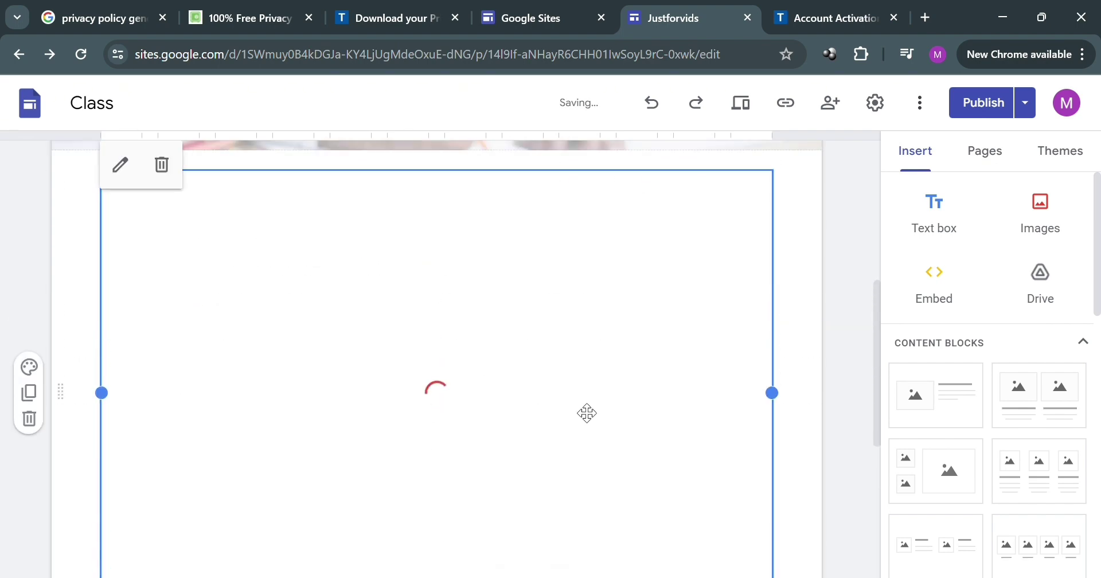
{"action": "scroll", "coordinate": [597, 380], "scroll_direction": "down", "scroll_amount": 3}
{"action": "scroll", "coordinate": [597, 380], "scroll_direction": "down", "scroll_amount": 2}
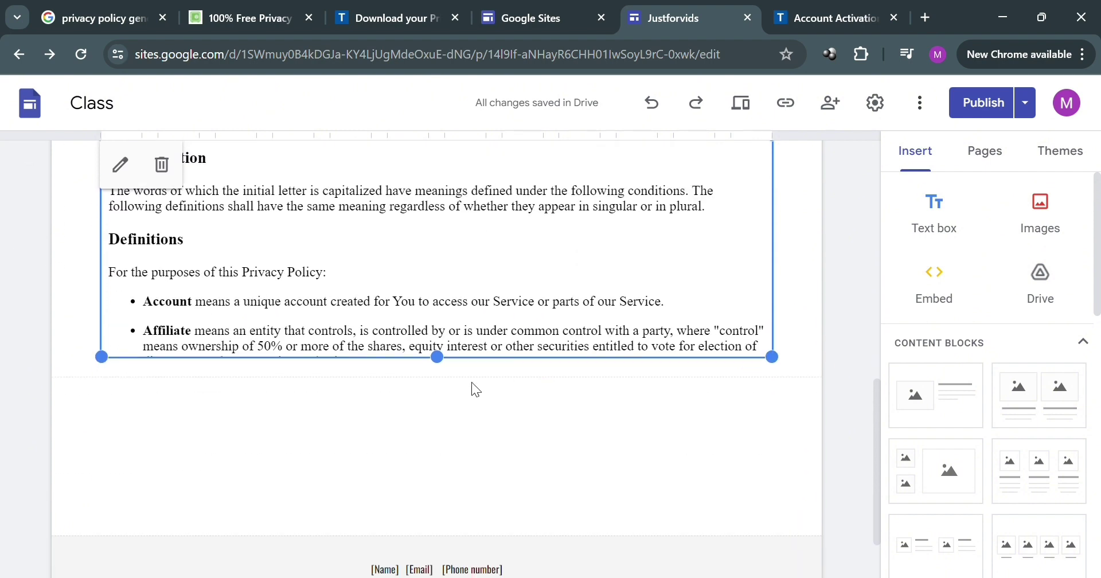
{"action": "left_click", "coordinate": [703, 395]}
{"action": "scroll", "coordinate": [621, 372], "scroll_direction": "up", "scroll_amount": 6}
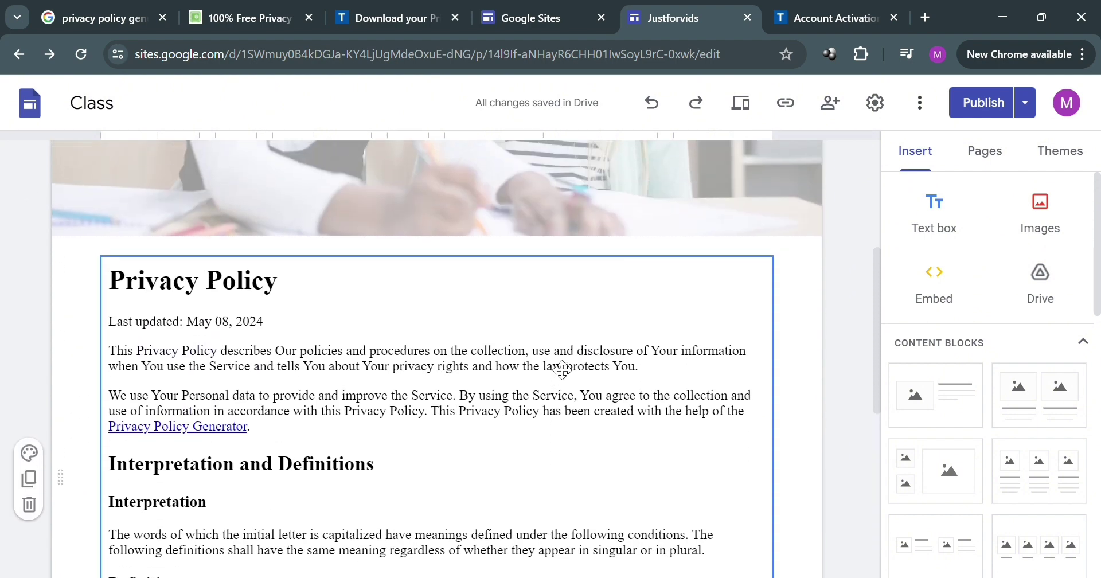
{"action": "scroll", "coordinate": [562, 370], "scroll_direction": "down", "scroll_amount": 6}
{"action": "left_click_drag", "start_coordinate": [437, 357], "coordinate": [522, 494]}
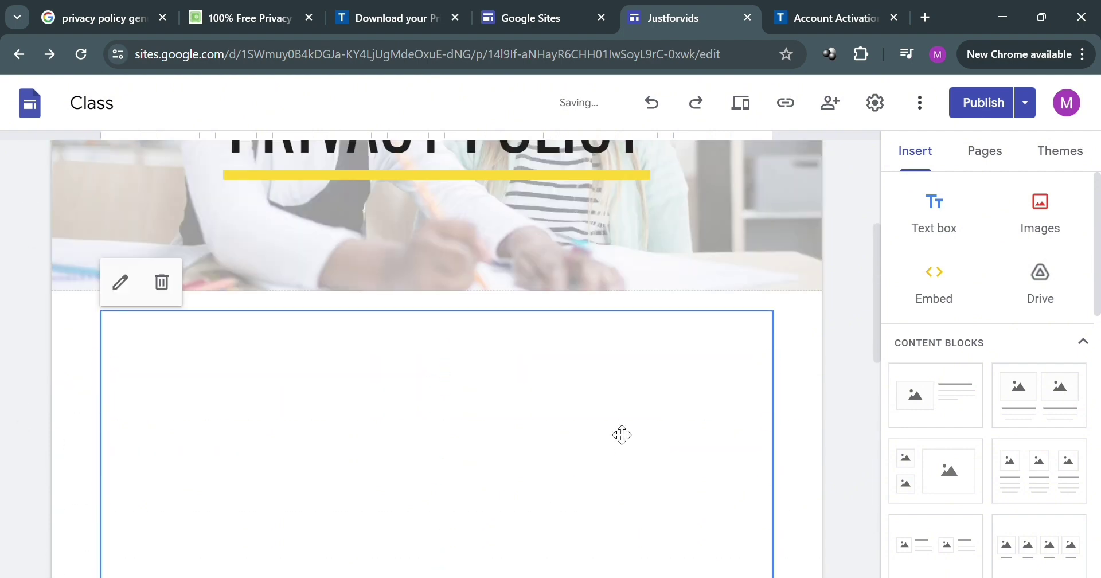
Reload the Privacy Policy page via the Schedule page to check the enlarged embed
{"action": "scroll", "coordinate": [622, 435], "scroll_direction": "up", "scroll_amount": 5}
{"action": "left_click", "coordinate": [654, 183]}
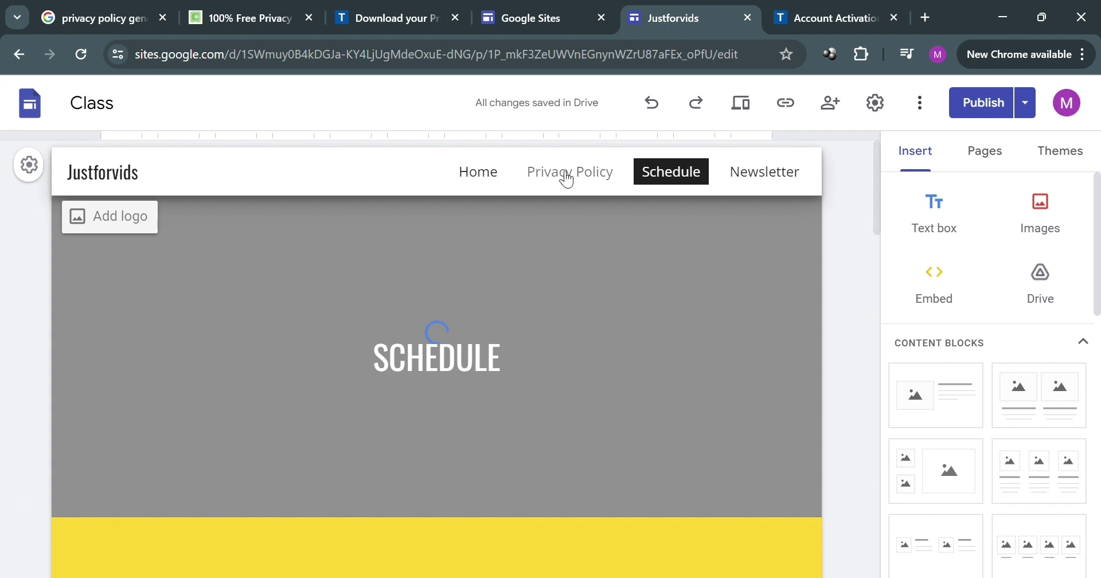
{"action": "left_click", "coordinate": [566, 179]}
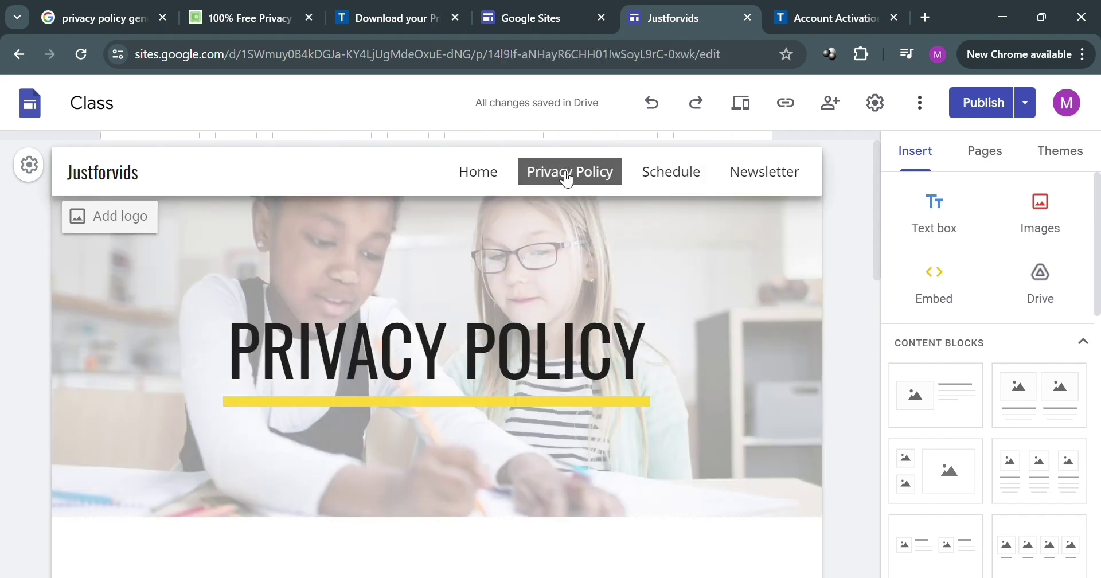
{"action": "scroll", "coordinate": [559, 364], "scroll_direction": "down", "scroll_amount": 5}
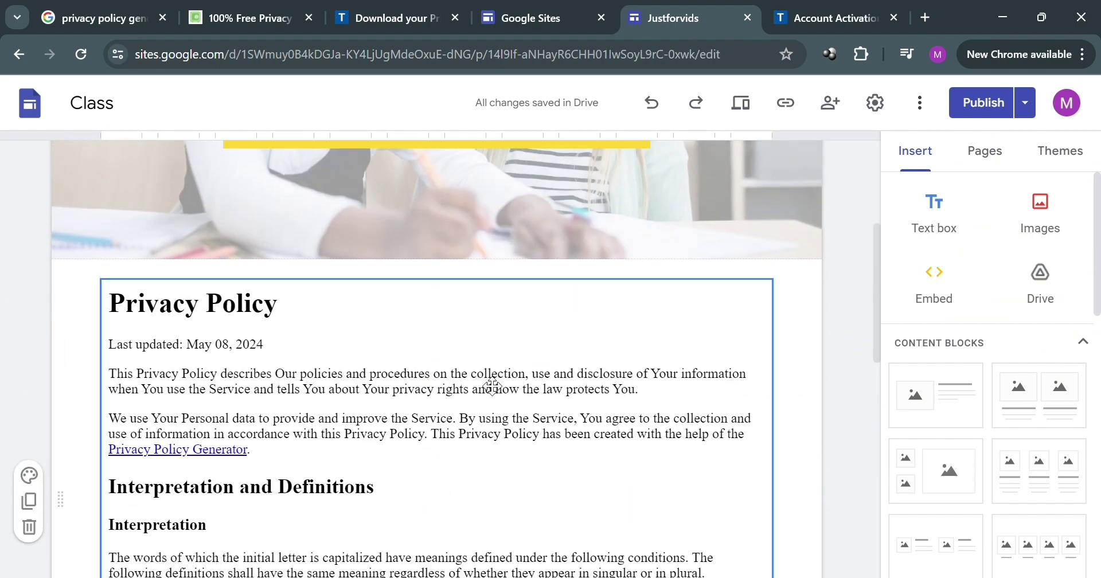
{"action": "scroll", "coordinate": [637, 204], "scroll_direction": "up", "scroll_amount": 5}
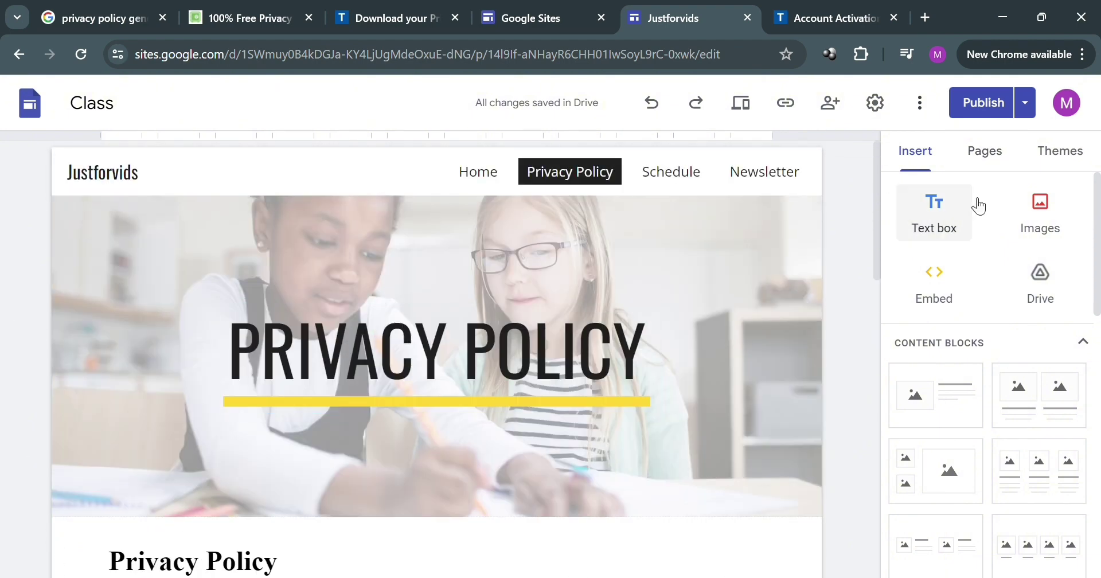
Hide Privacy Policy from navigation in the Pages list, leaving Home, Schedule and Newsletter
{"action": "left_click", "coordinate": [982, 153]}
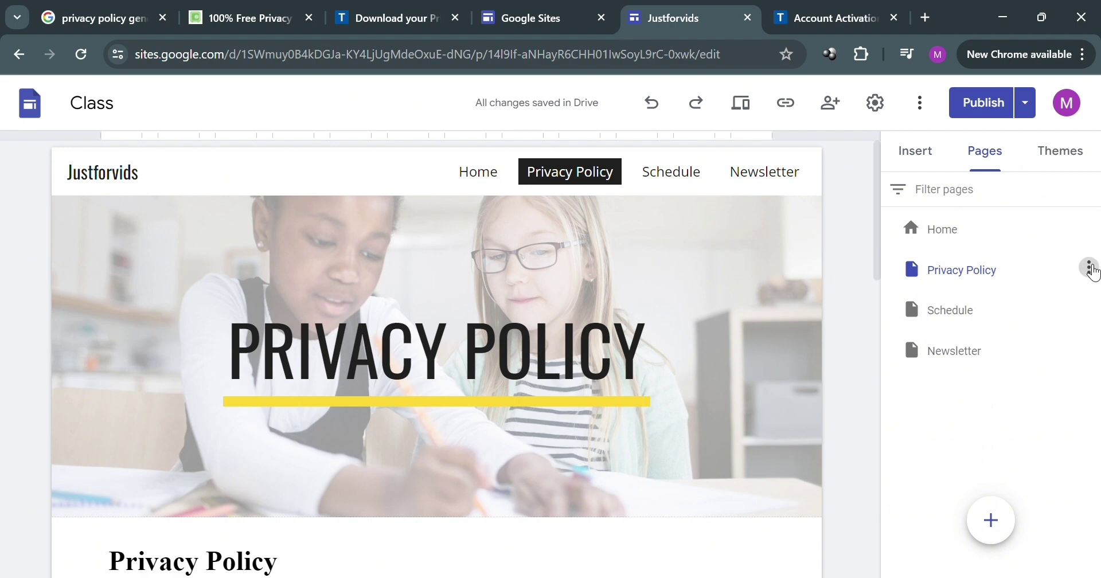
{"action": "left_click", "coordinate": [1089, 268]}
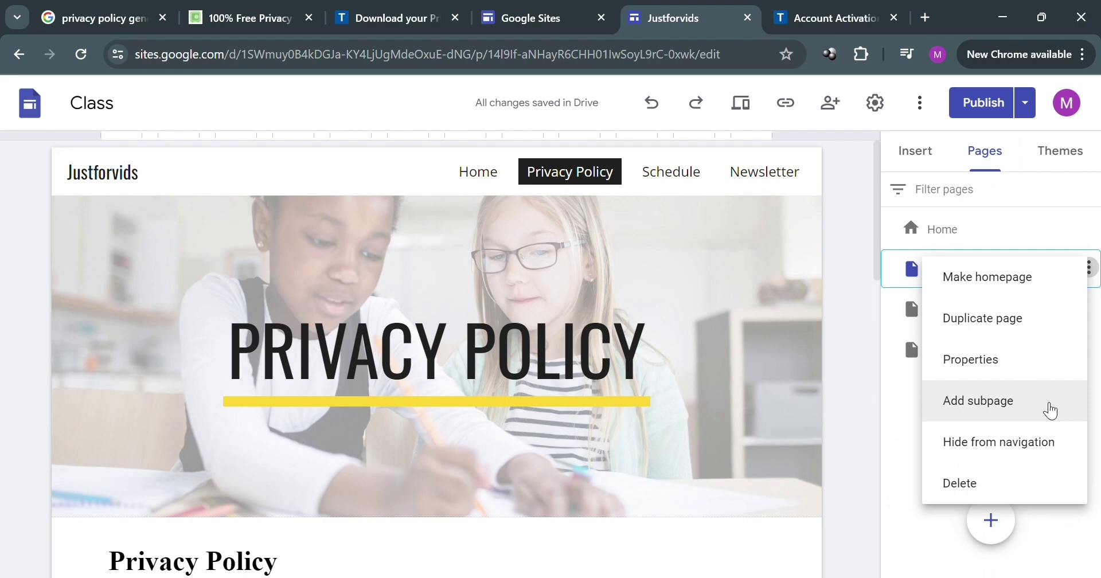
{"action": "left_click", "coordinate": [999, 450]}
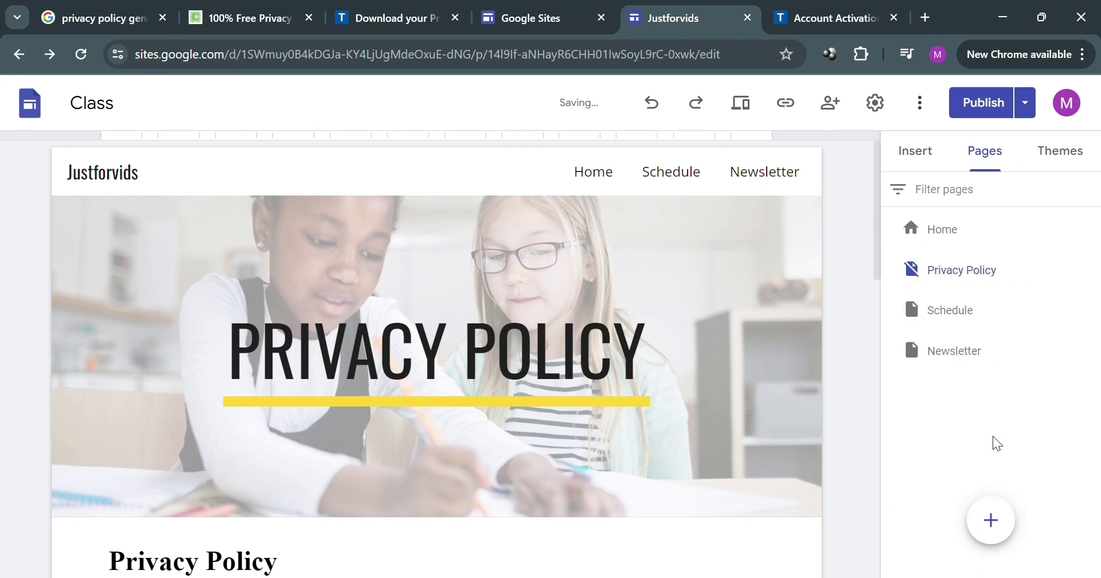
{"action": "scroll", "coordinate": [734, 431], "scroll_direction": "down", "scroll_amount": 20}
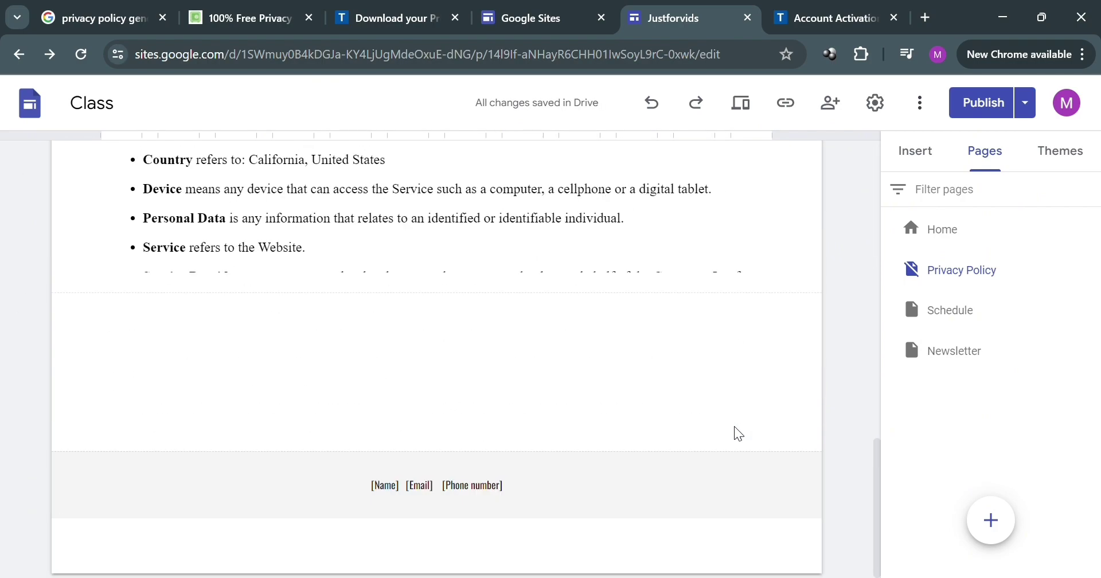
{"action": "mouse_move", "coordinate": [571, 482]}
{"action": "scroll", "coordinate": [481, 457], "scroll_direction": "up", "scroll_amount": 20}
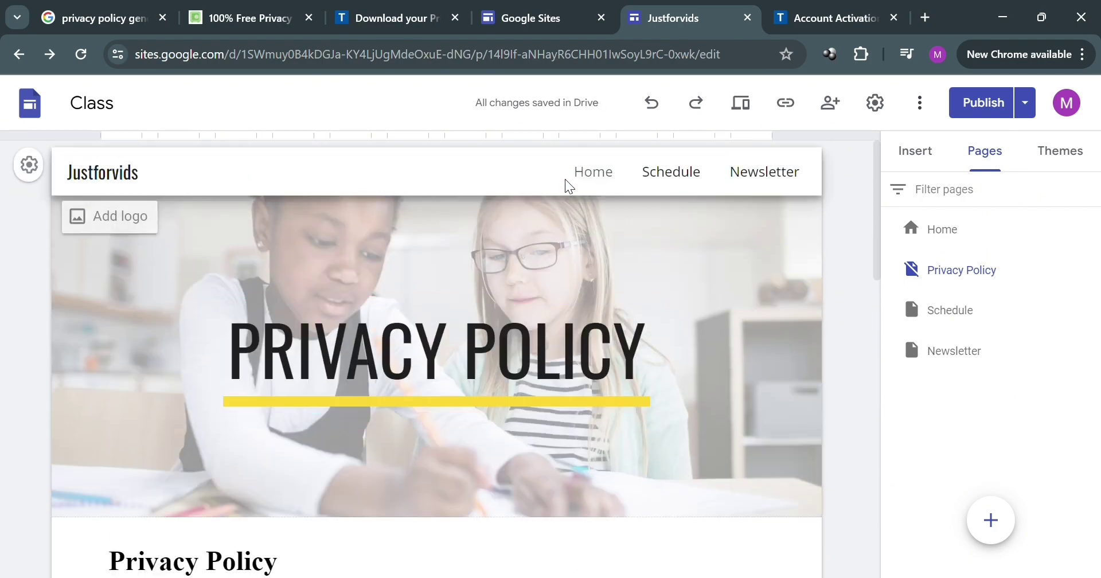
Go to the Home page and start editing the footer's contact text
{"action": "left_click", "coordinate": [574, 172]}
{"action": "scroll", "coordinate": [595, 408], "scroll_direction": "down", "scroll_amount": 10}
{"action": "scroll", "coordinate": [590, 433], "scroll_direction": "down", "scroll_amount": 10}
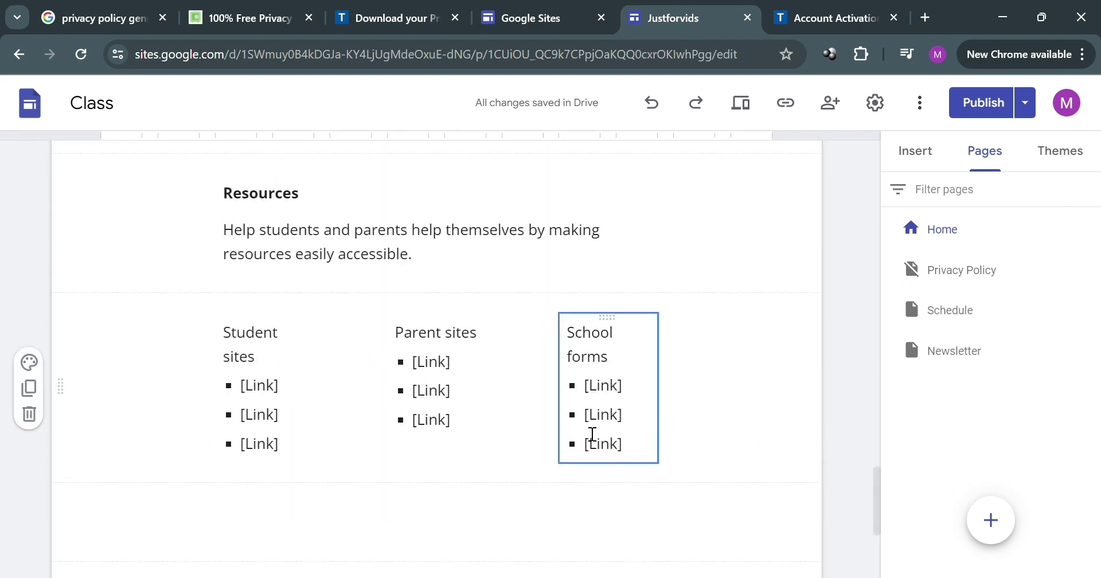
{"action": "mouse_move", "coordinate": [492, 528]}
{"action": "left_click", "coordinate": [453, 510]}
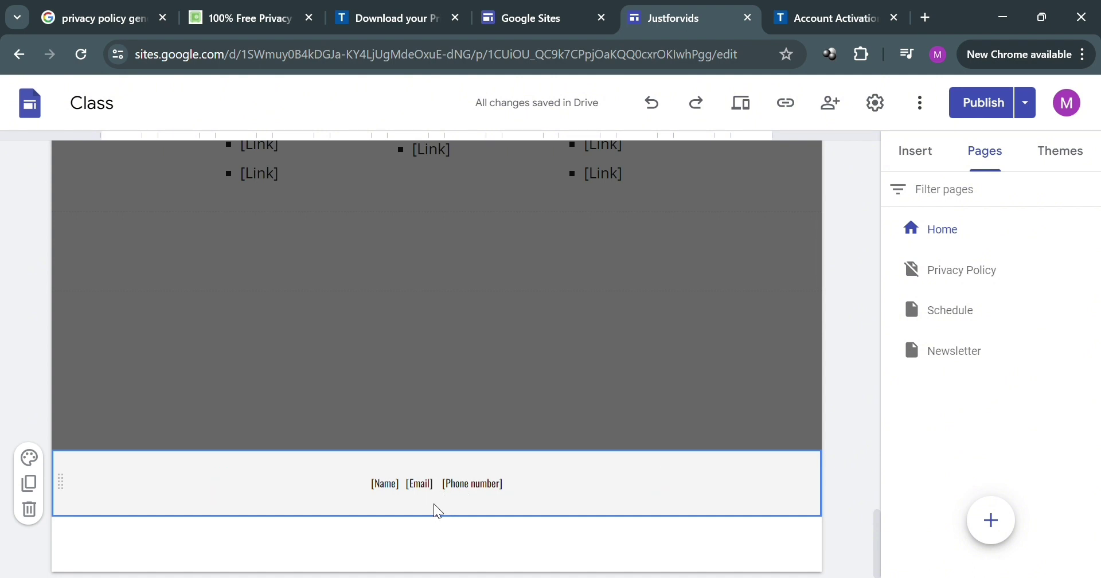
{"action": "left_click", "coordinate": [493, 499]}
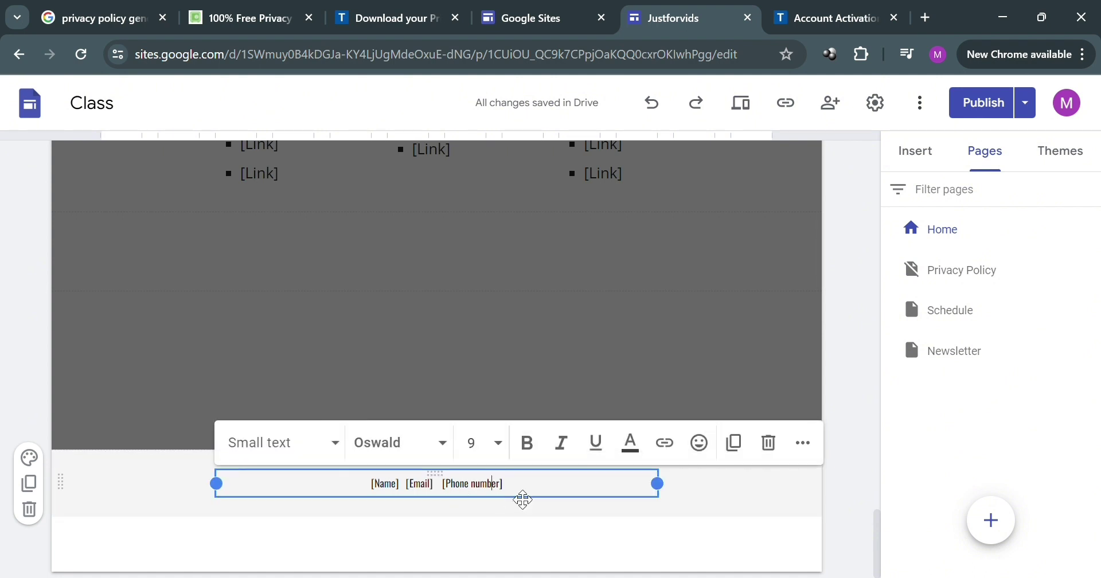
Overwrite the footer's placeholder contact line with the text 'Privacy Policy'
{"action": "triple_click", "coordinate": [513, 494]}
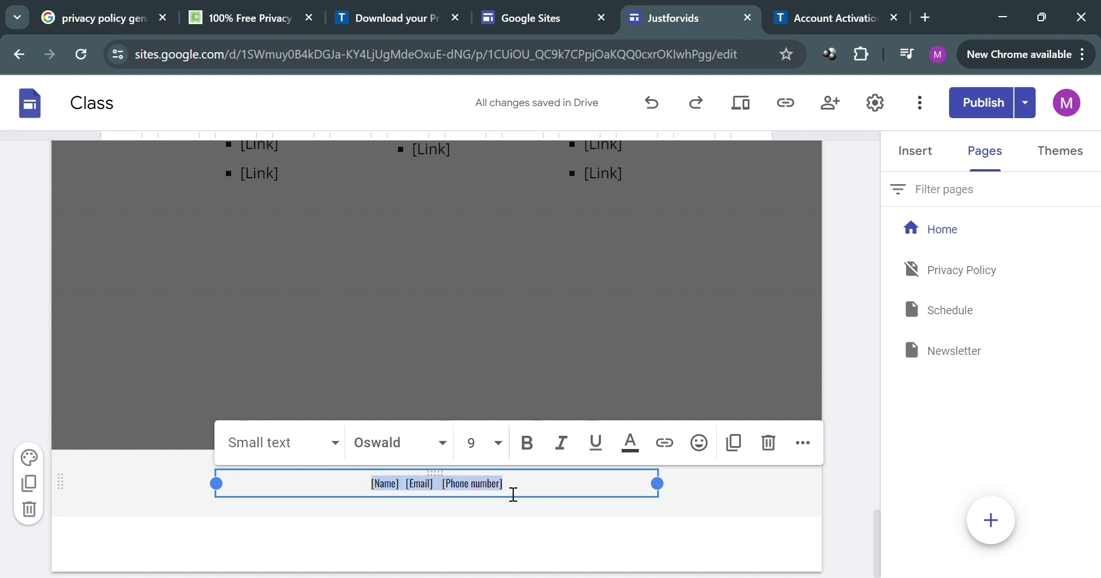
{"action": "type", "text": "Privac"}
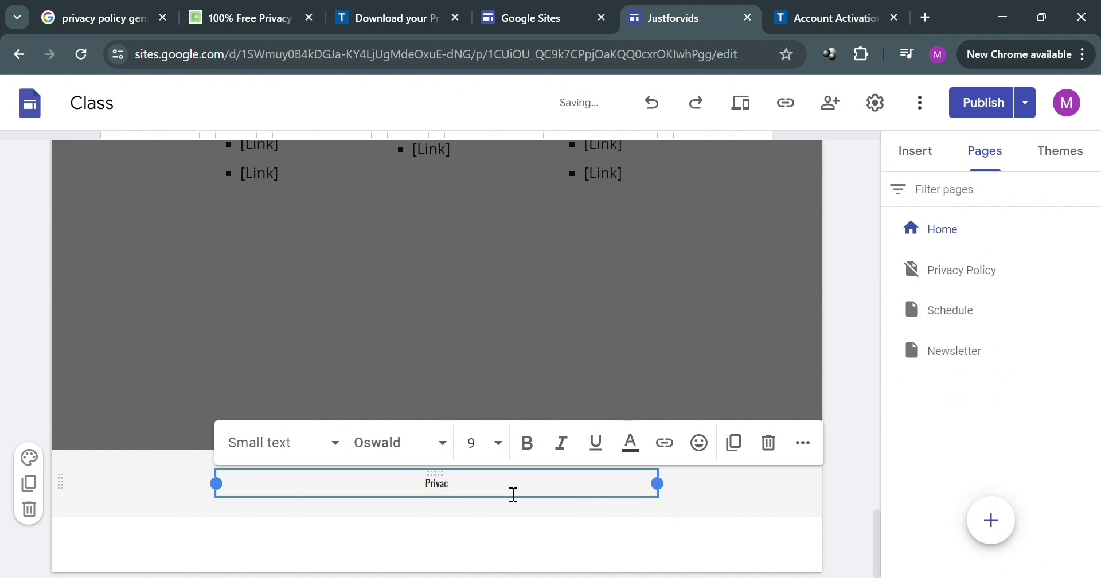
{"action": "type", "text": "y Policy"}
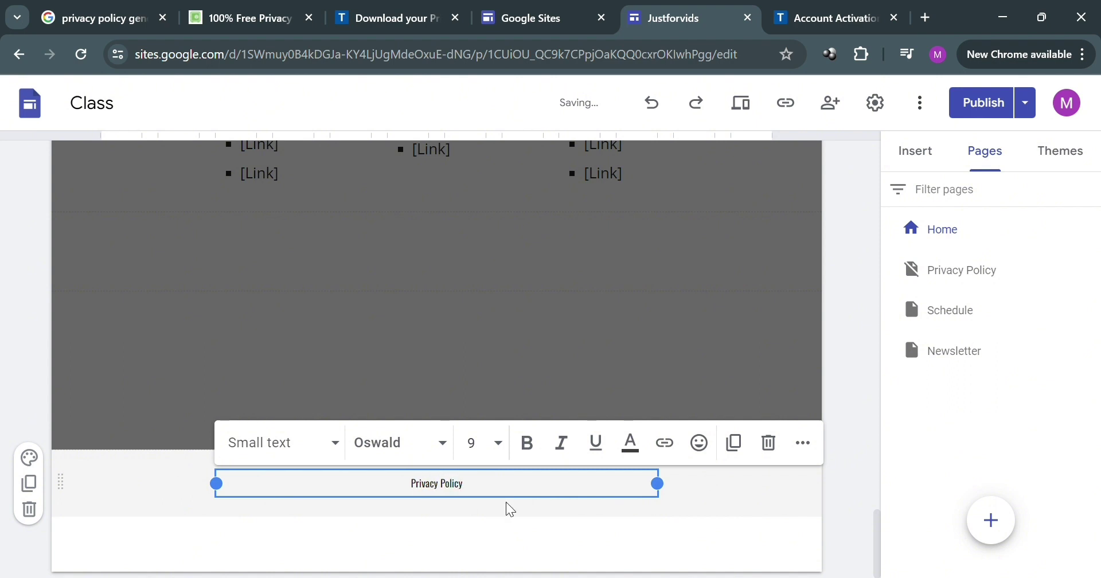
{"action": "left_click", "coordinate": [462, 516]}
{"action": "double_click", "coordinate": [453, 493]}
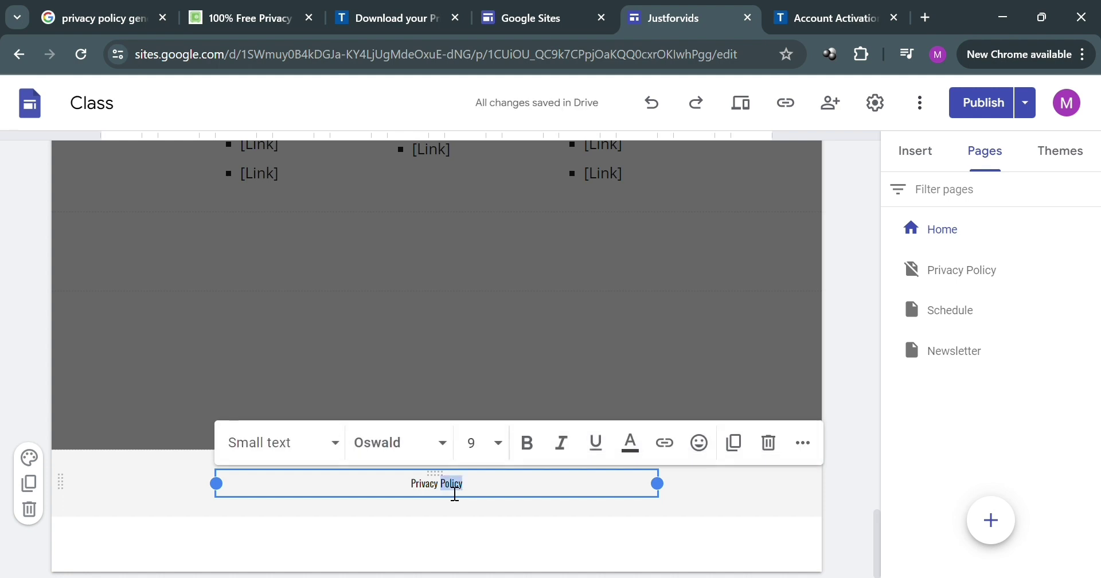
{"action": "left_click", "coordinate": [474, 507]}
{"action": "left_click", "coordinate": [455, 491]}
Begin linking the footer text to the Privacy Policy page and dismiss the extra formatting options
{"action": "left_click", "coordinate": [661, 450]}
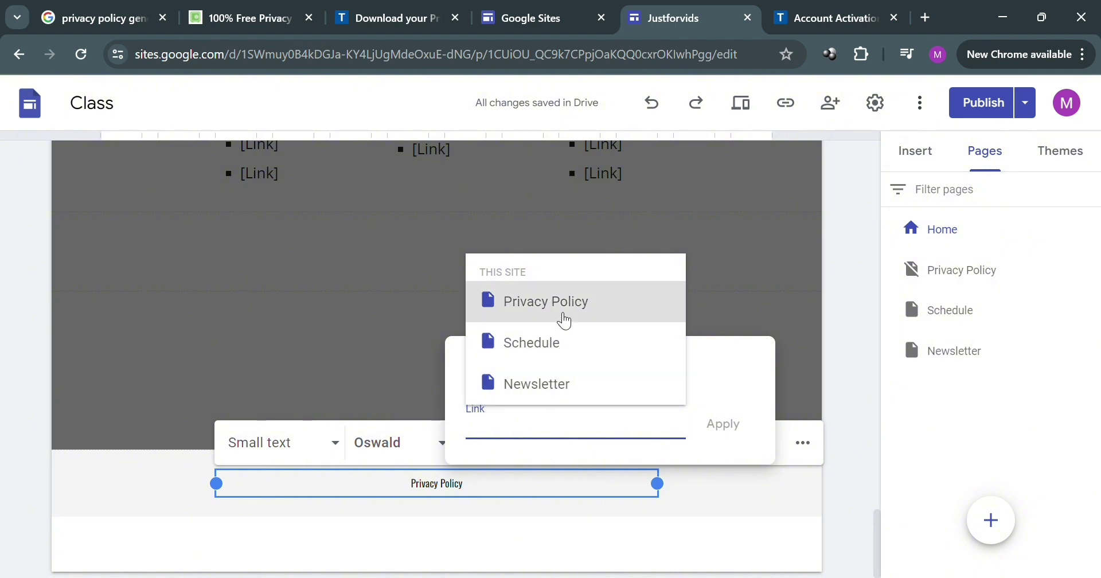
{"action": "left_click", "coordinate": [563, 302]}
{"action": "left_click", "coordinate": [803, 443]}
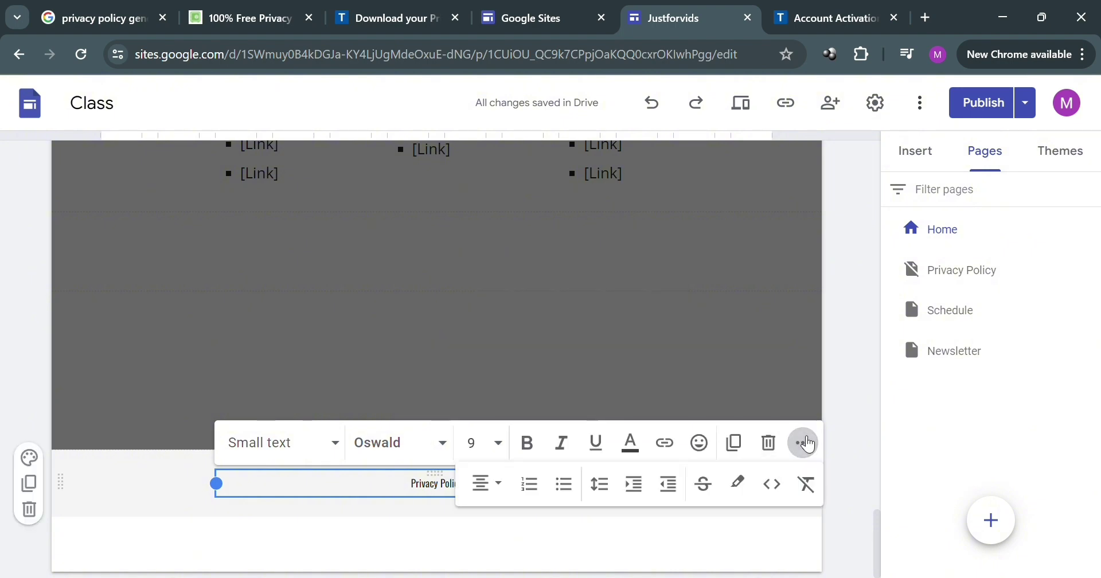
{"action": "left_click", "coordinate": [733, 523]}
Link the whole 'Privacy Policy' footer text to the site's Privacy Policy page and check it
{"action": "triple_click", "coordinate": [461, 488]}
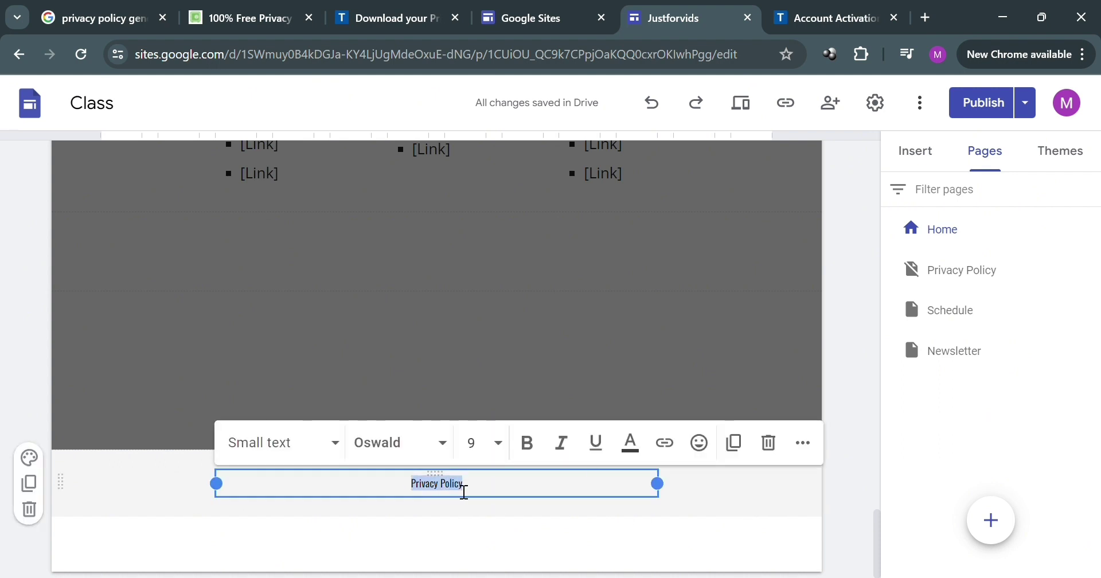
{"action": "left_click", "coordinate": [665, 442]}
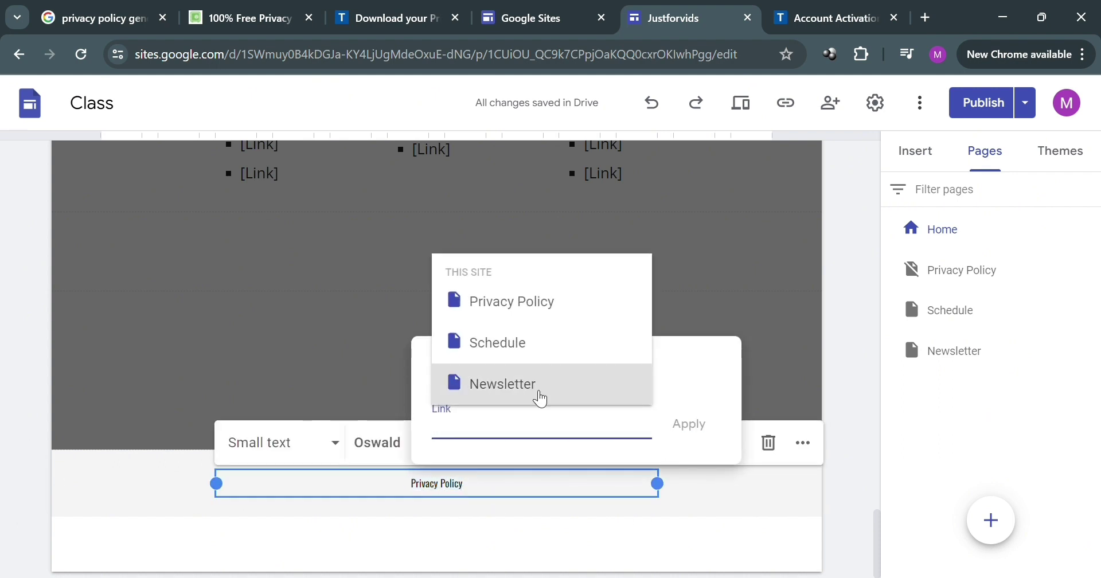
{"action": "left_click", "coordinate": [532, 314]}
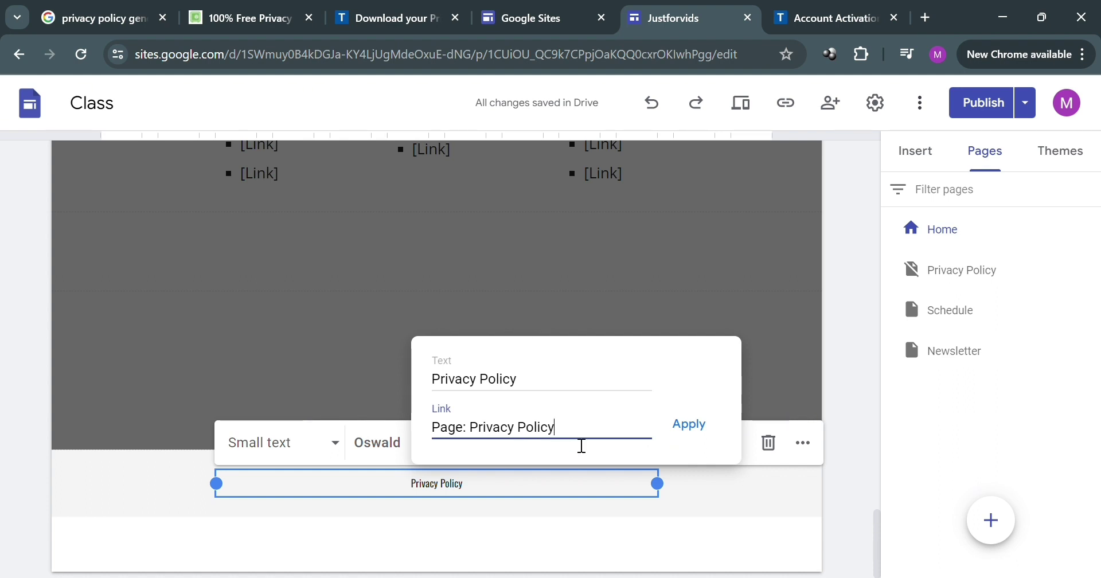
{"action": "left_click", "coordinate": [691, 425]}
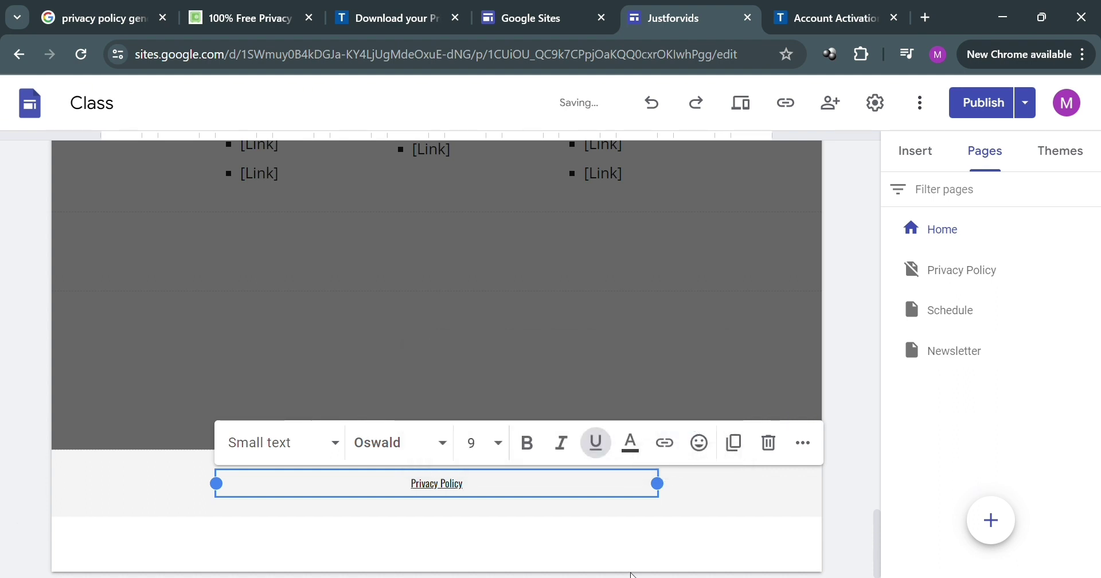
{"action": "left_click", "coordinate": [586, 539]}
{"action": "left_click", "coordinate": [449, 491]}
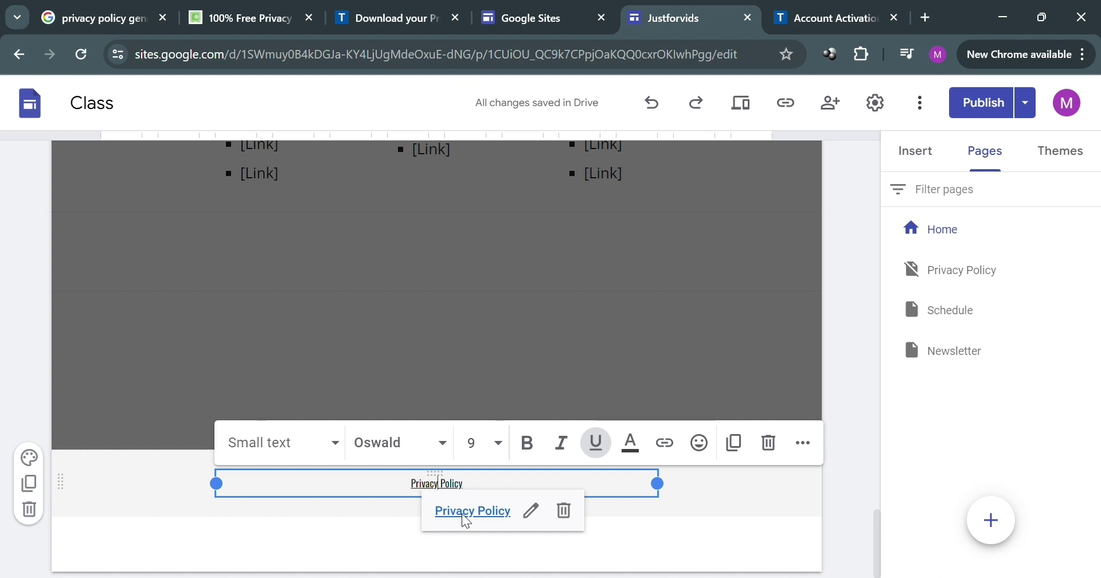
{"action": "left_click", "coordinate": [466, 516]}
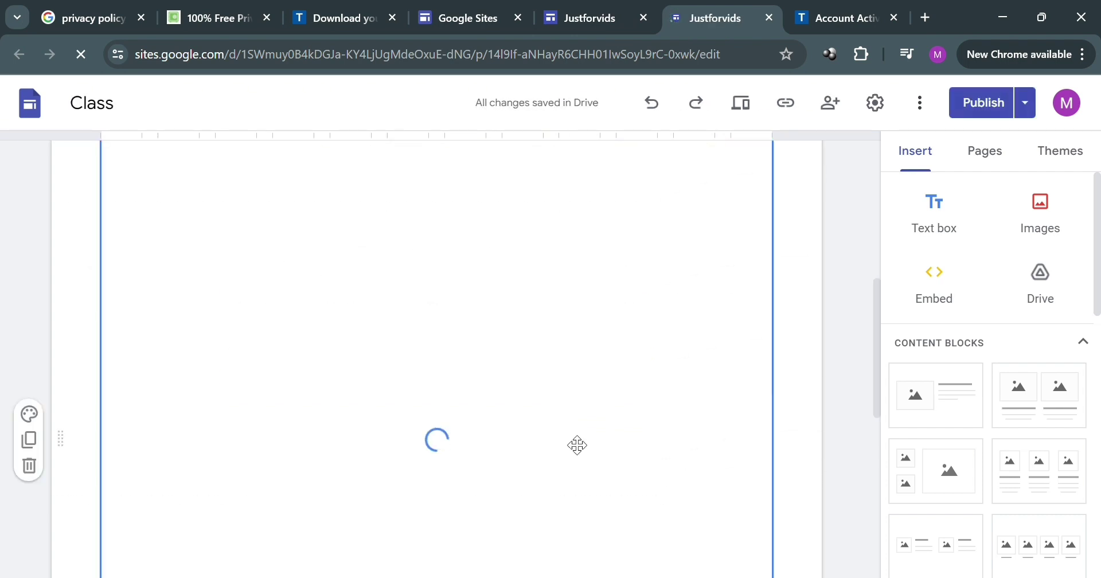
Scroll through the policy in the new tab, then return to the Home page editor's top
{"action": "scroll", "coordinate": [577, 445], "scroll_direction": "down", "scroll_amount": 1}
{"action": "scroll", "coordinate": [576, 445], "scroll_direction": "down", "scroll_amount": 2}
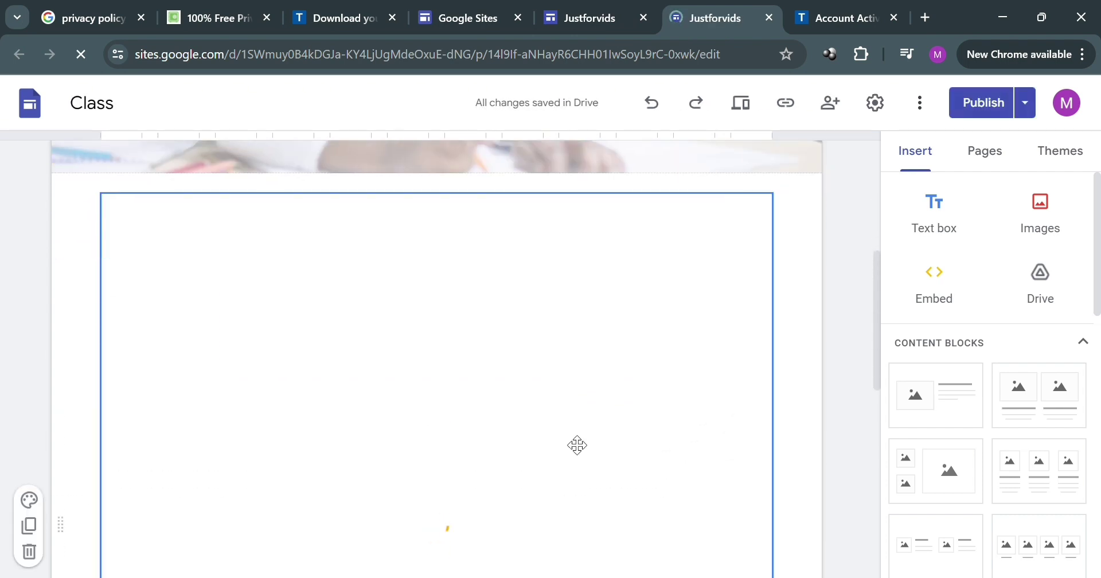
{"action": "scroll", "coordinate": [577, 445], "scroll_direction": "down", "scroll_amount": 7}
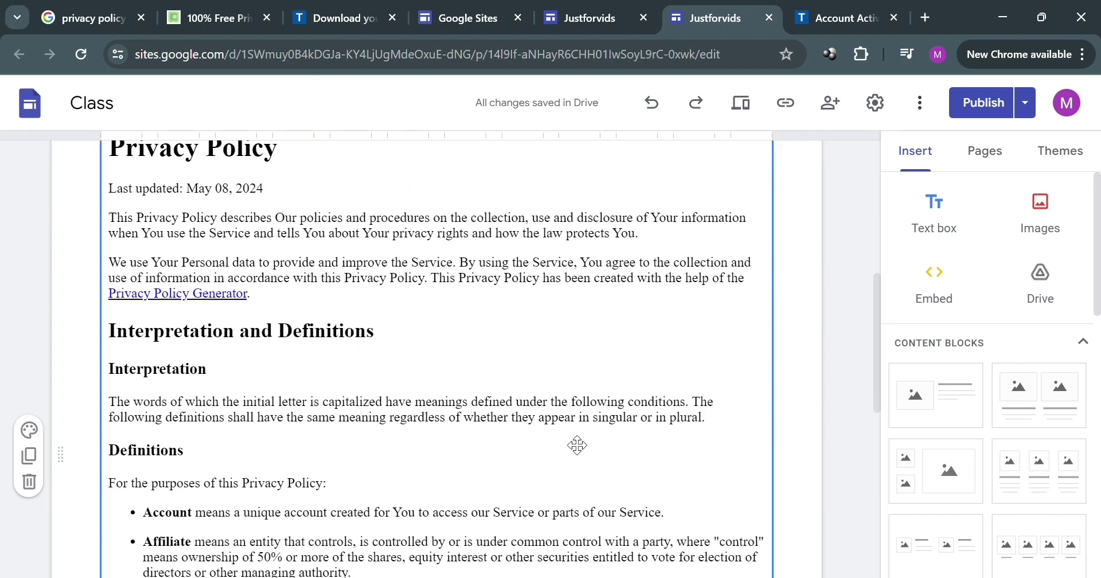
{"action": "scroll", "coordinate": [577, 445], "scroll_direction": "up", "scroll_amount": 8}
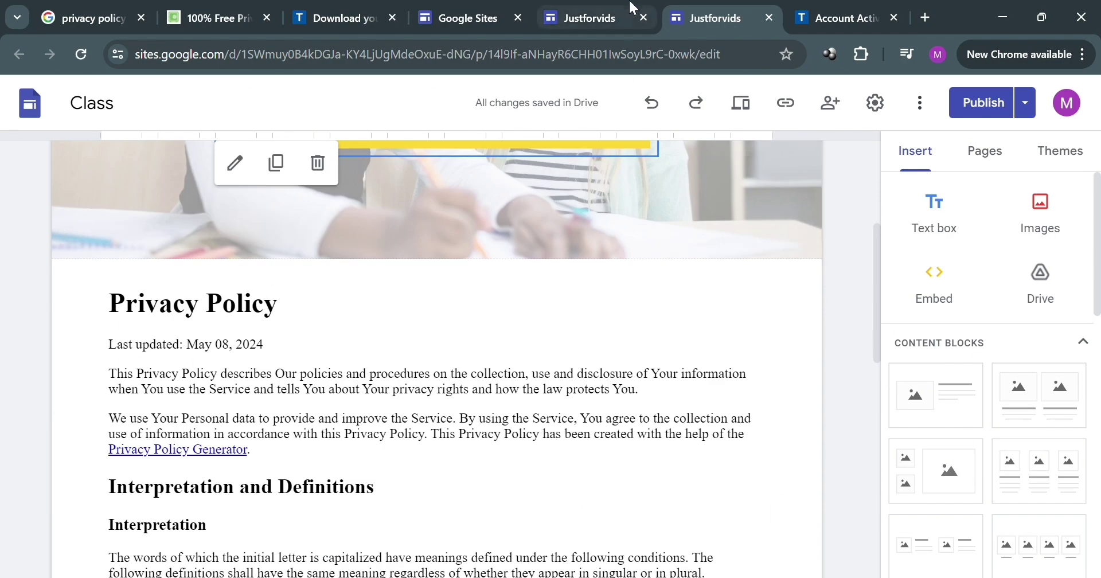
{"action": "left_click", "coordinate": [582, 18]}
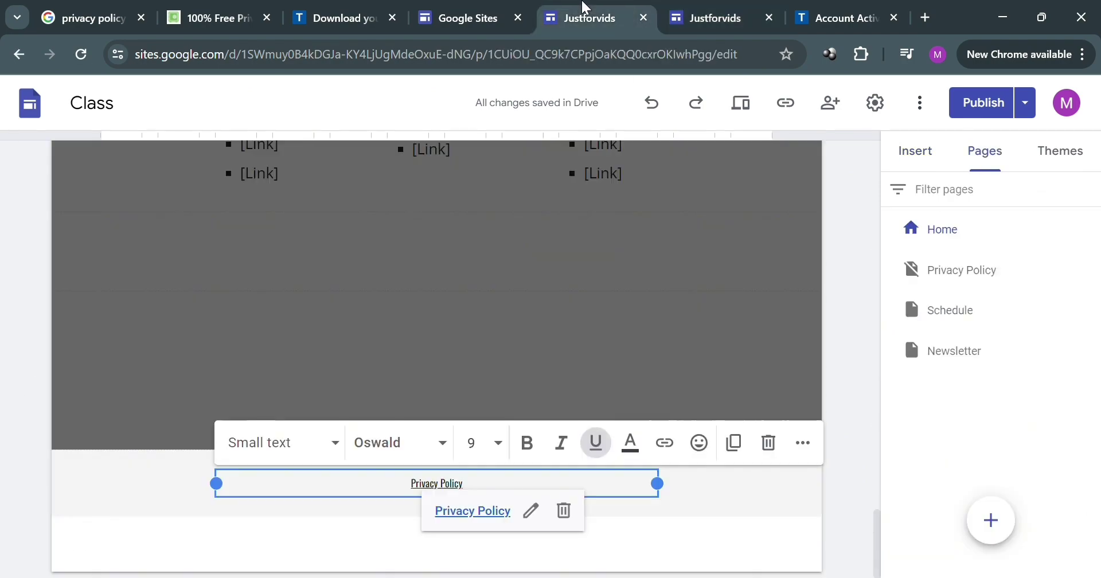
{"action": "left_click", "coordinate": [774, 528]}
{"action": "scroll", "coordinate": [777, 534], "scroll_direction": "up", "scroll_amount": 5}
{"action": "scroll", "coordinate": [777, 533], "scroll_direction": "up", "scroll_amount": 15}
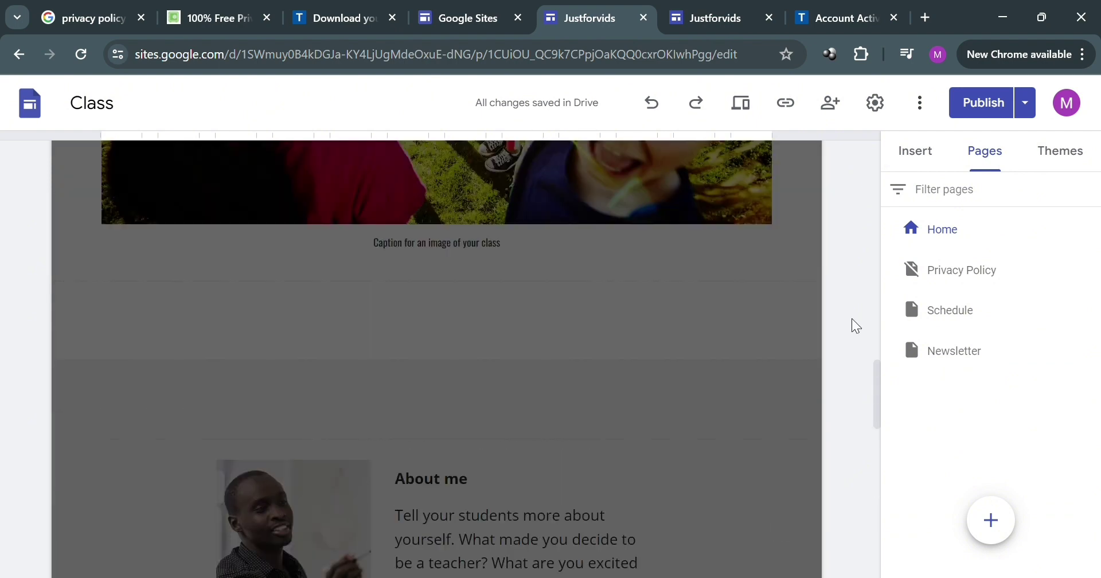
{"action": "scroll", "coordinate": [716, 338], "scroll_direction": "up", "scroll_amount": 10}
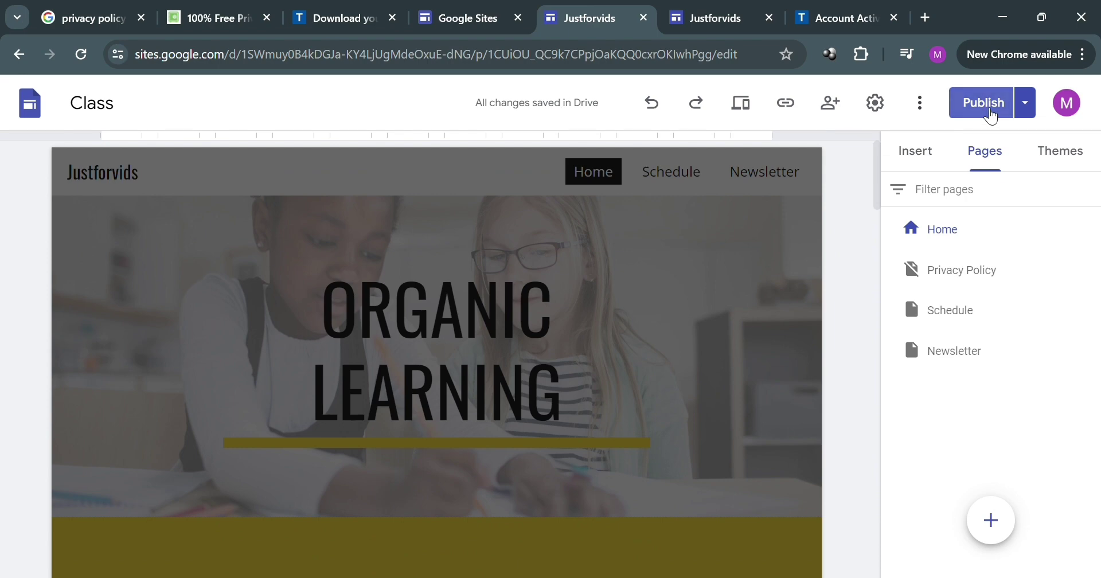
Republish Justforvids, then choose View published site from the Publish options
{"action": "left_click", "coordinate": [991, 115]}
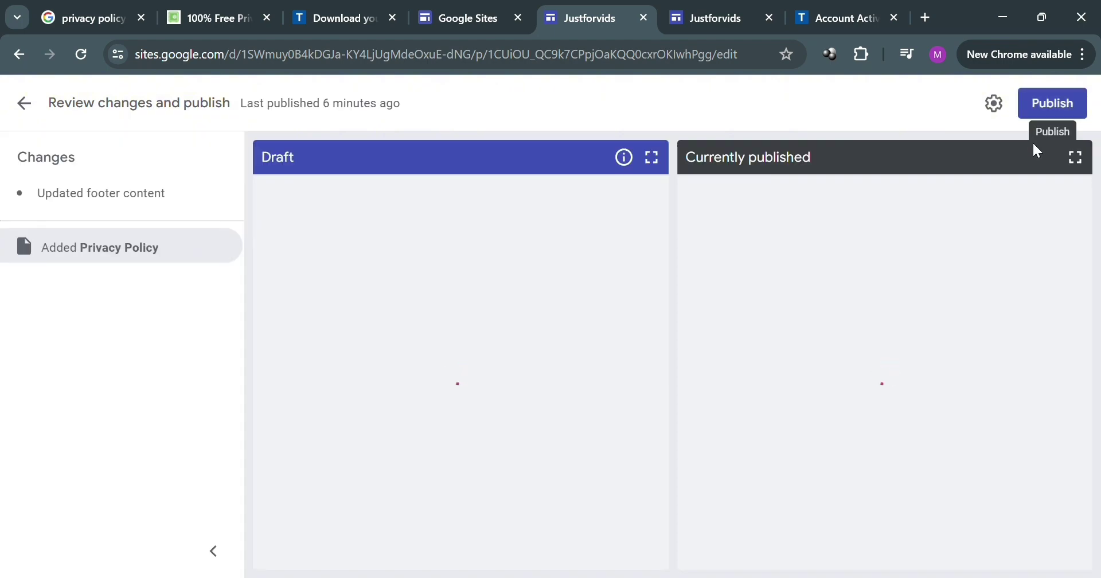
{"action": "left_click", "coordinate": [36, 109]}
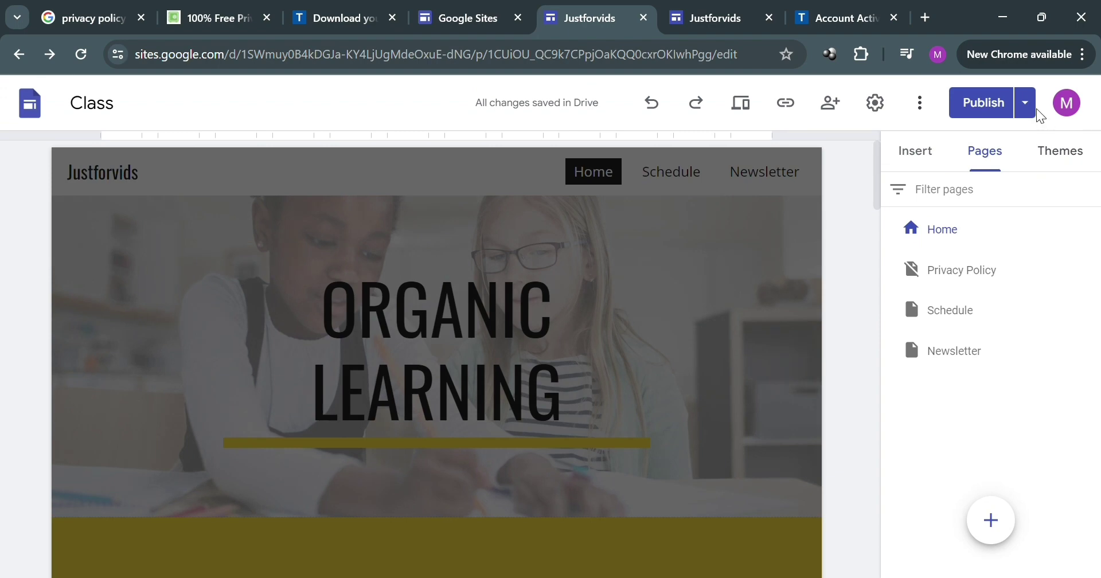
{"action": "left_click", "coordinate": [1026, 103]}
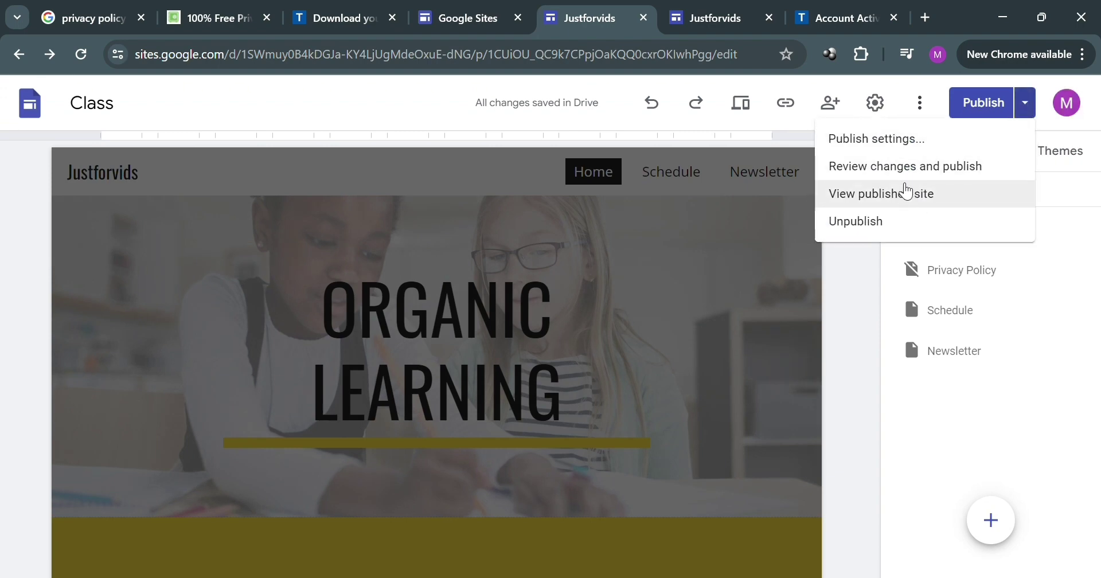
{"action": "left_click", "coordinate": [991, 118]}
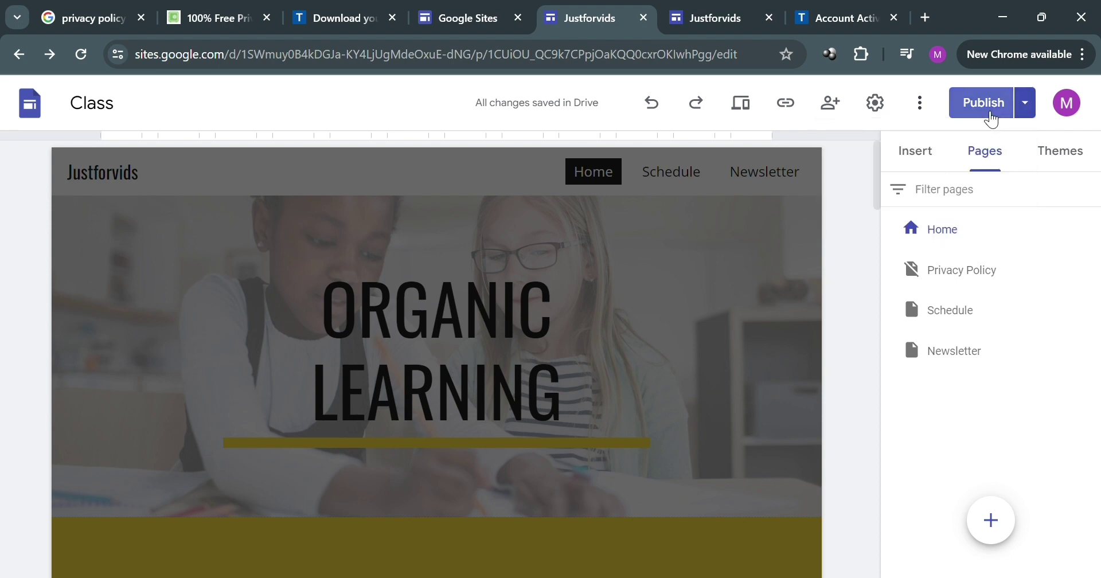
{"action": "left_click", "coordinate": [991, 118]}
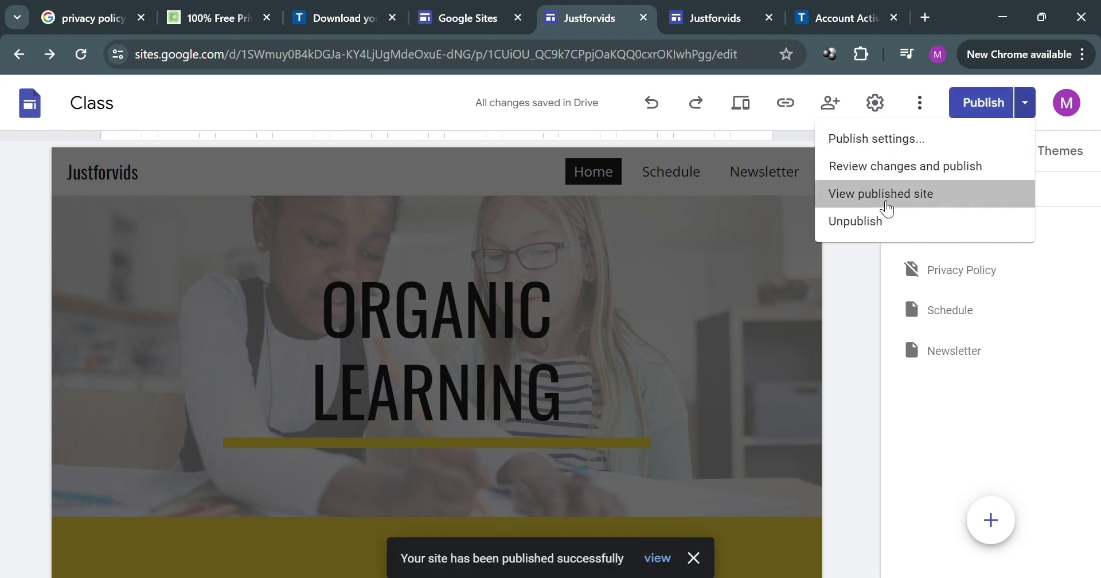
{"action": "left_click", "coordinate": [886, 202]}
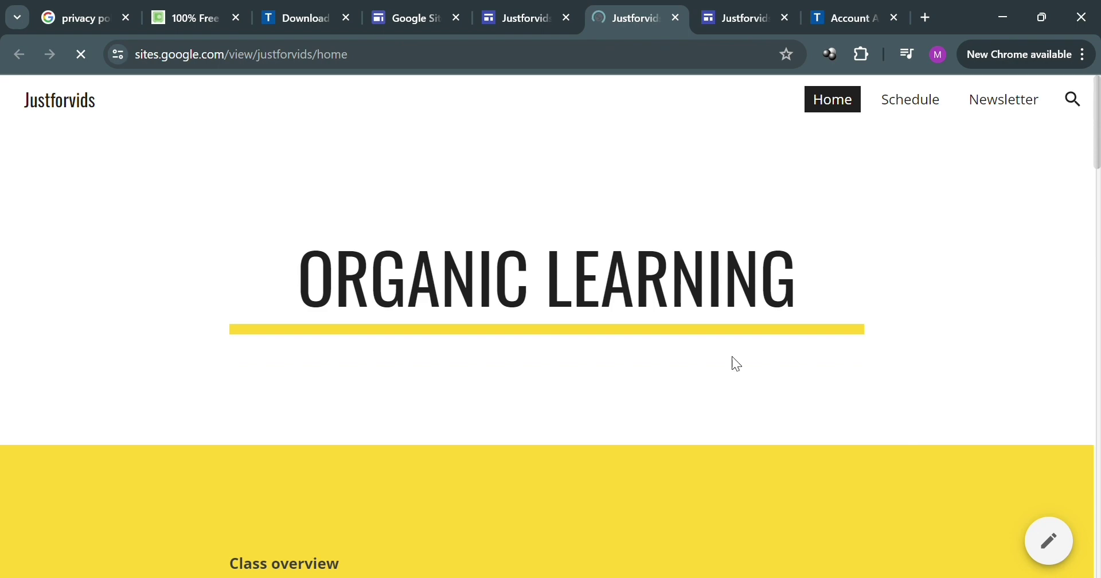
From the live home page footer, follow the Privacy Policy link and scroll through the policy
{"action": "scroll", "coordinate": [679, 248], "scroll_direction": "down", "scroll_amount": 6}
{"action": "scroll", "coordinate": [696, 386], "scroll_direction": "down", "scroll_amount": 15}
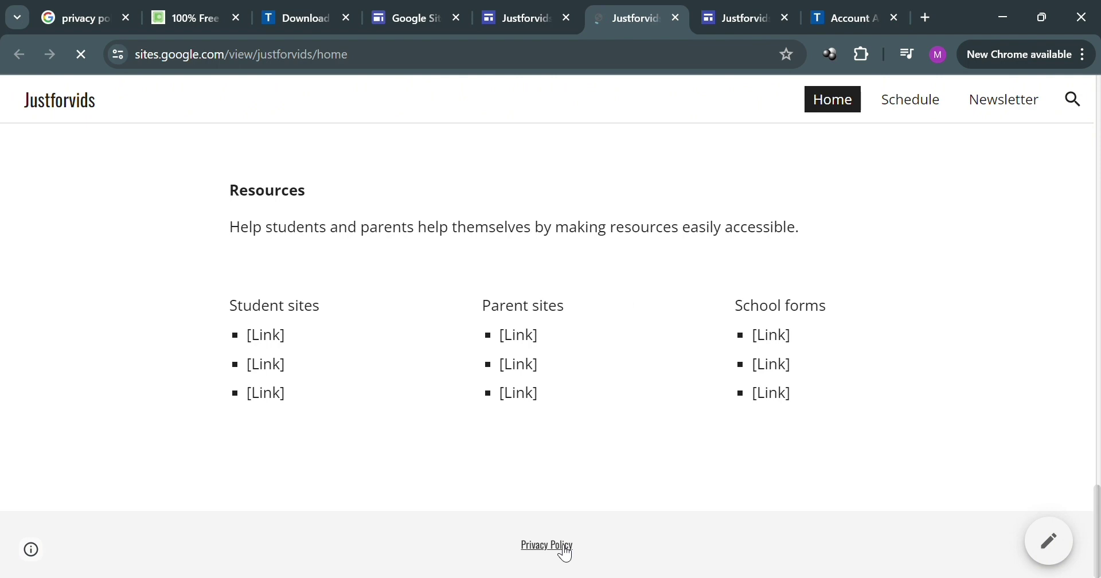
{"action": "left_click", "coordinate": [564, 548]}
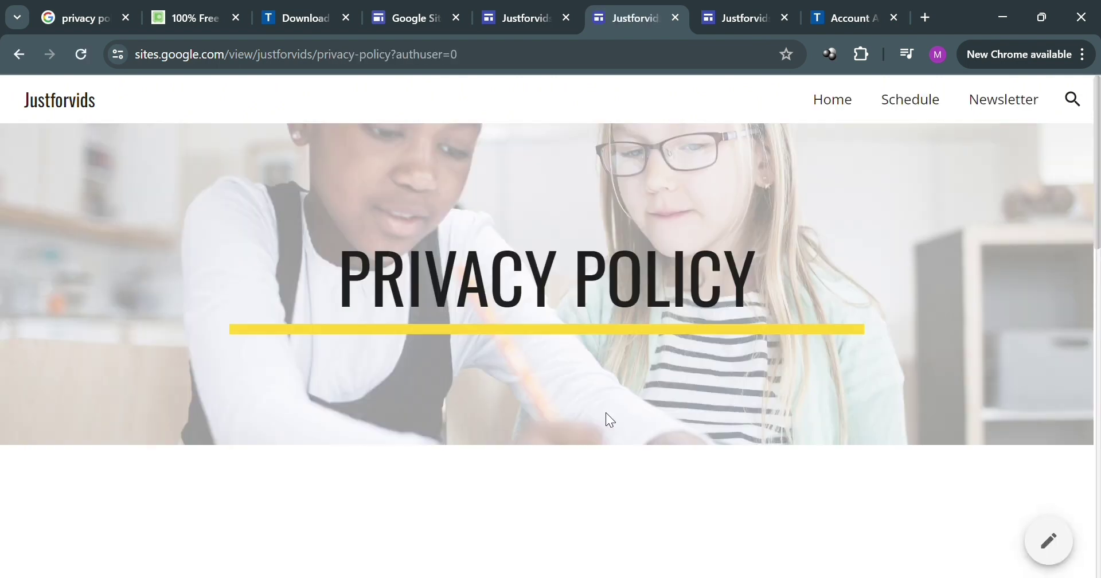
{"action": "scroll", "coordinate": [552, 319], "scroll_direction": "down", "scroll_amount": 3}
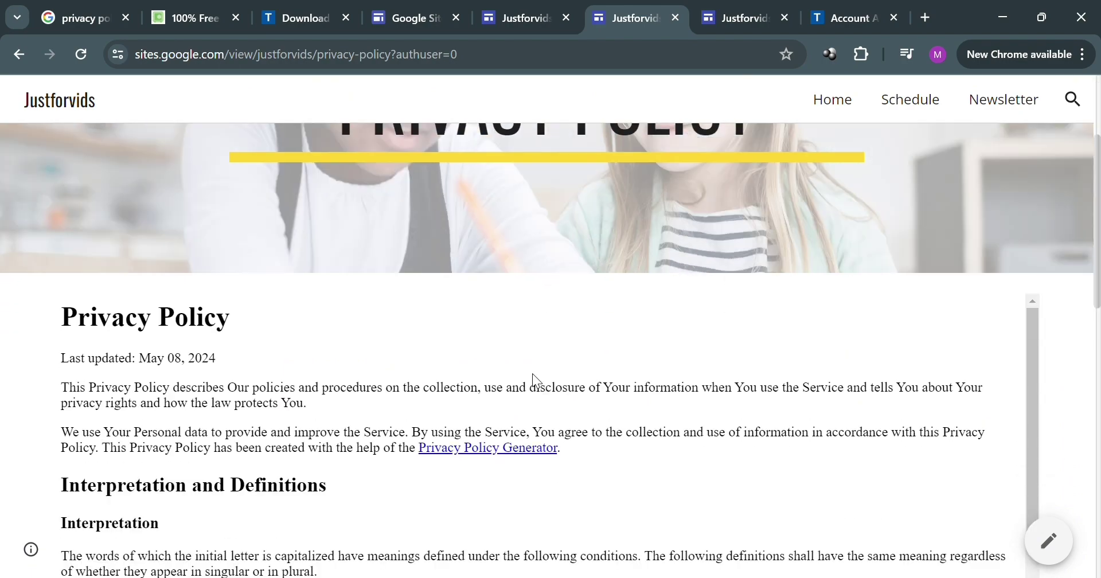
{"action": "scroll", "coordinate": [720, 408], "scroll_direction": "down", "scroll_amount": 4}
{"action": "scroll", "coordinate": [724, 409], "scroll_direction": "up", "scroll_amount": 4}
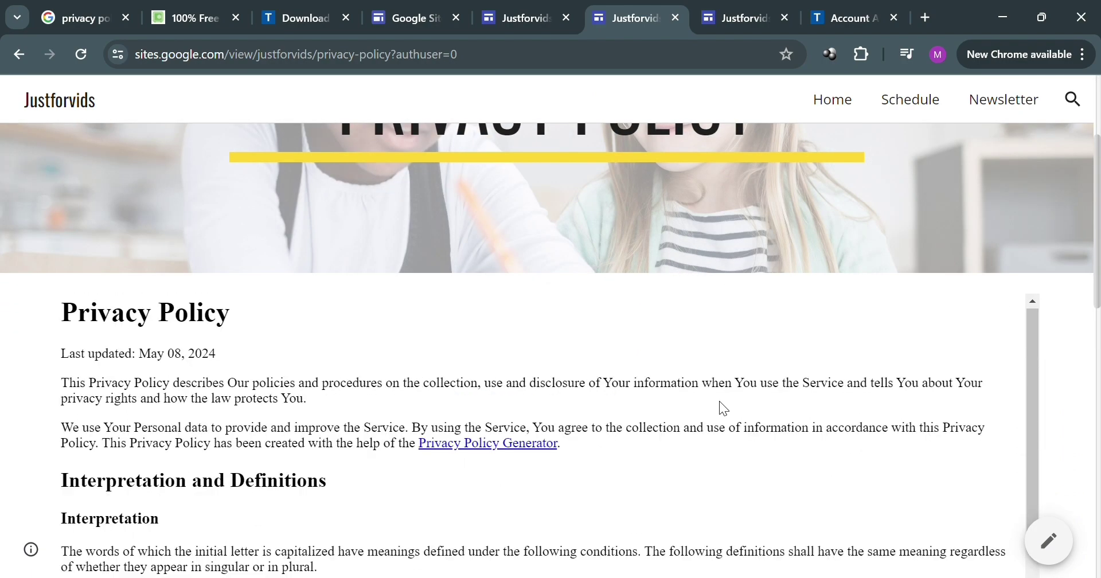
{"action": "scroll", "coordinate": [726, 377], "scroll_direction": "up", "scroll_amount": 3}
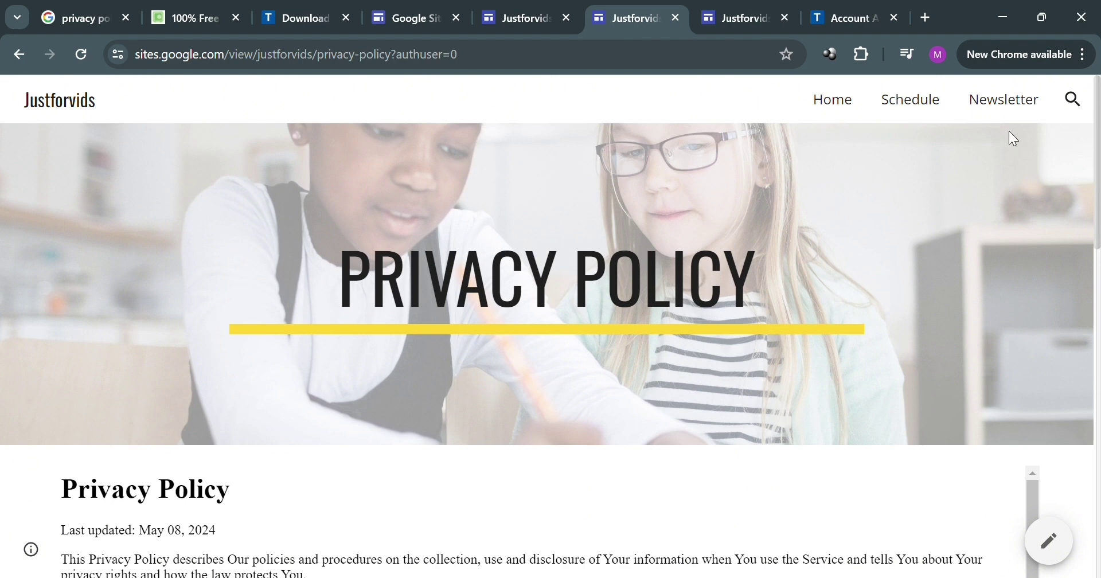